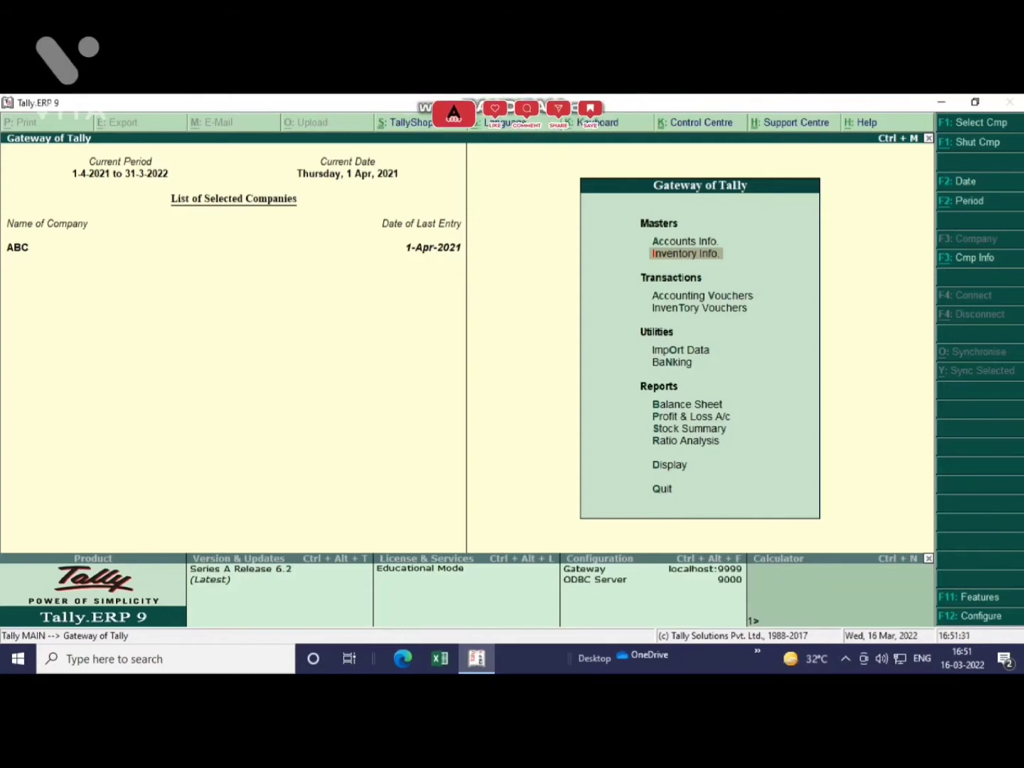
Step: Create a single stock group named Colgate under Primary, with quantity addition and GST details set to No
key(Up)
key(Down)
key(Return)
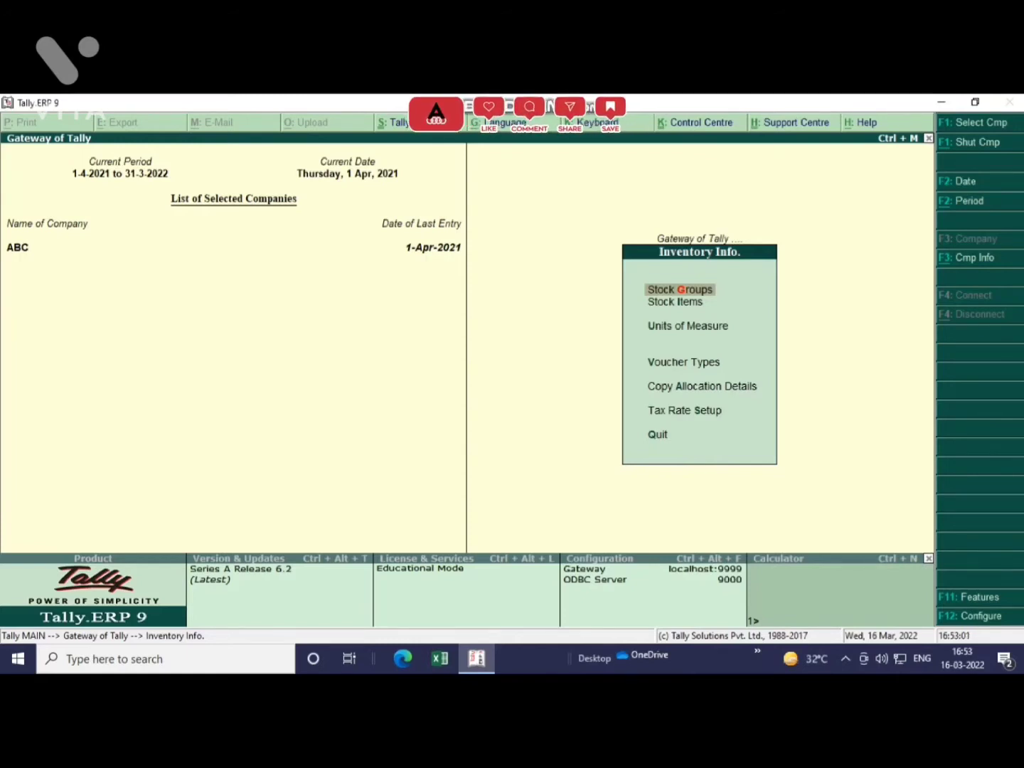
key(Return)
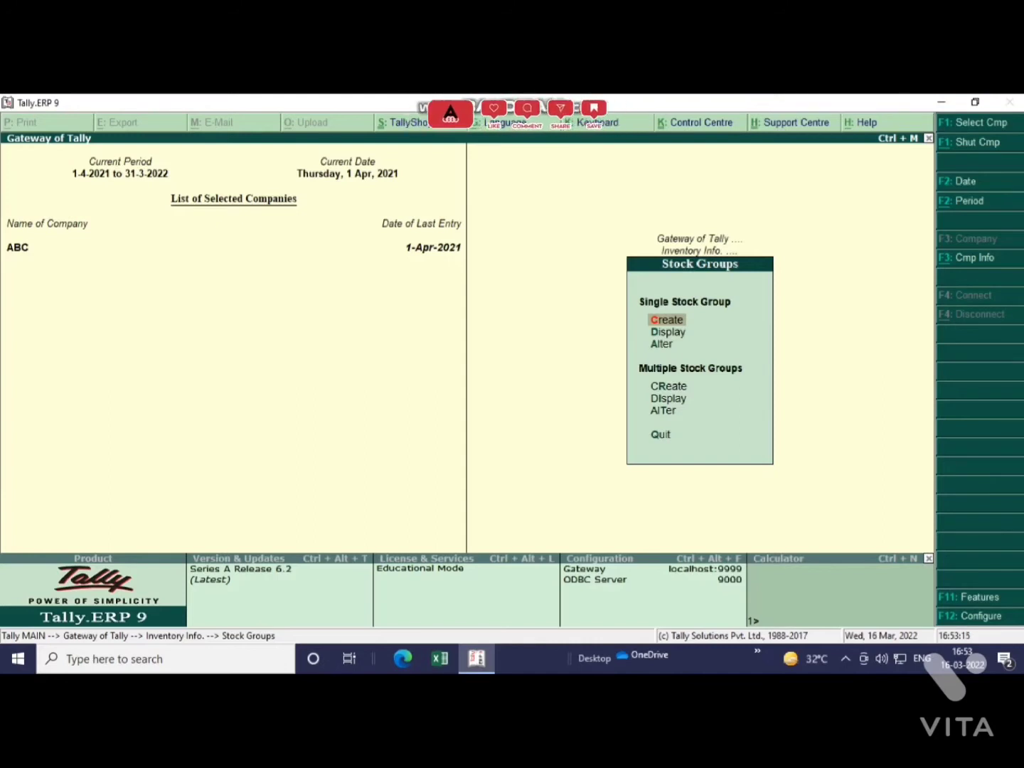
key(Return)
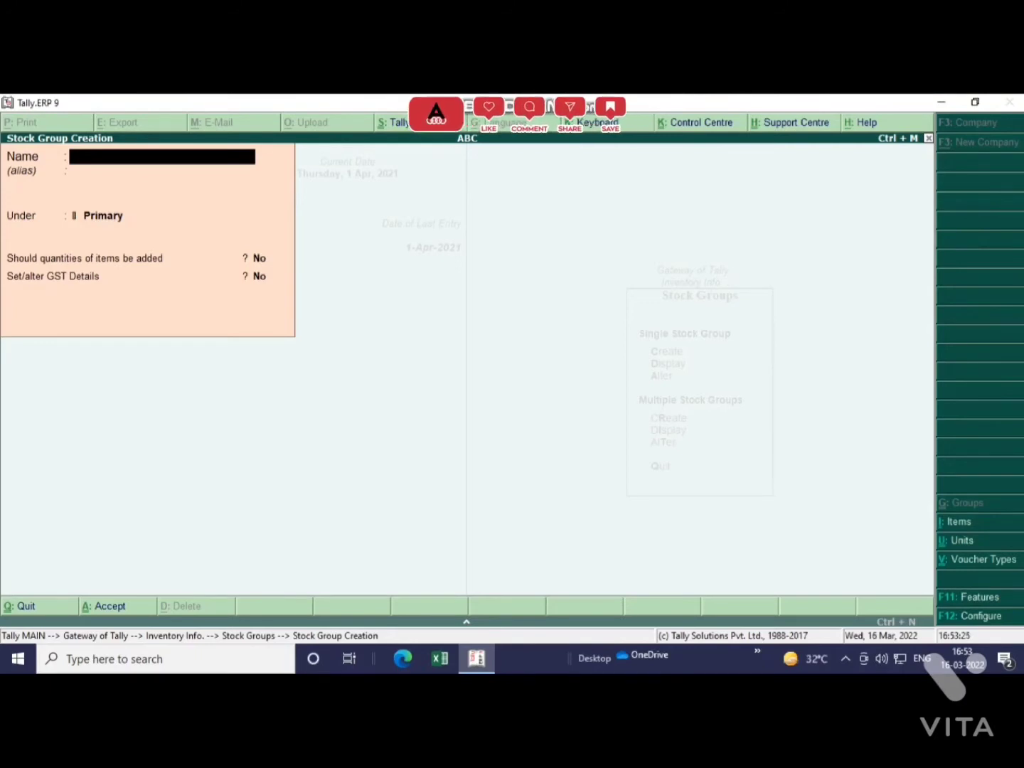
text(Co)
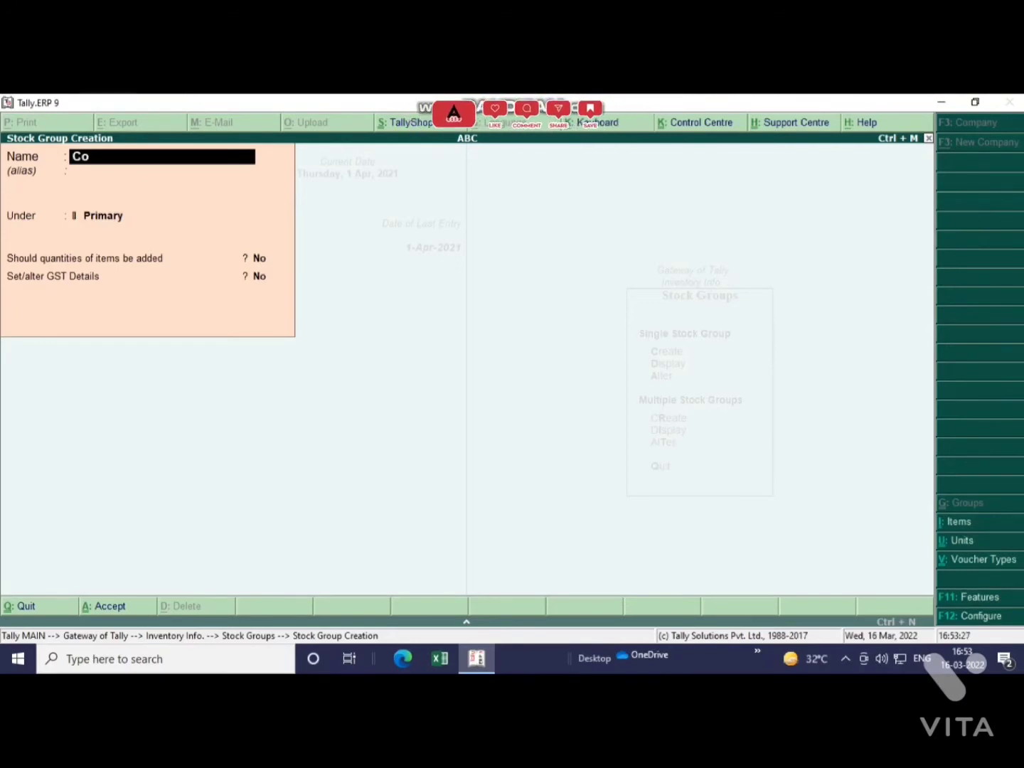
text(lgate)
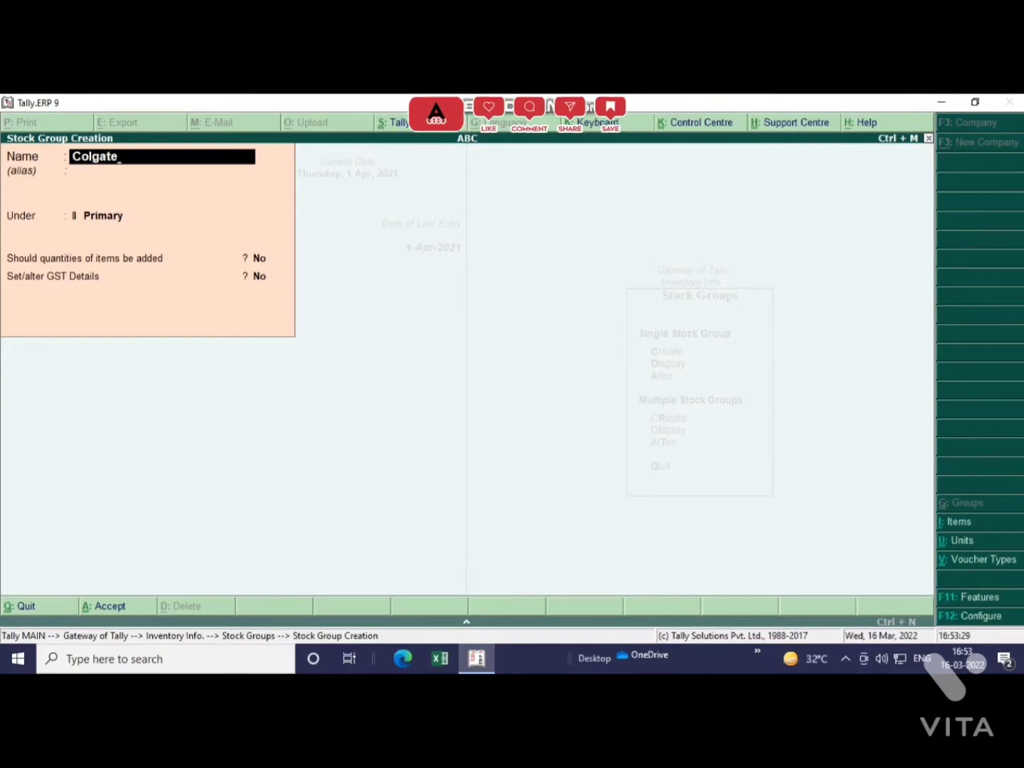
key(Return)
key(Return)
key(Return)
key(Return)
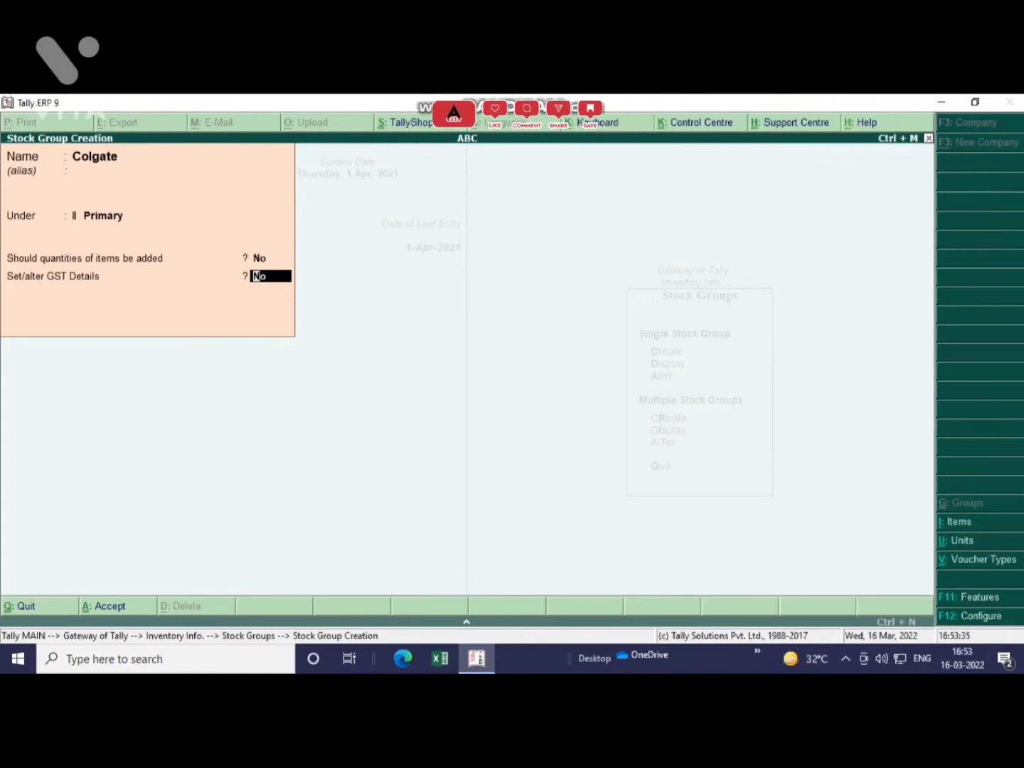
key(Return)
key(Return)
Step: Create a stock group named Dove under Primary, keeping the default No settings
text(D)
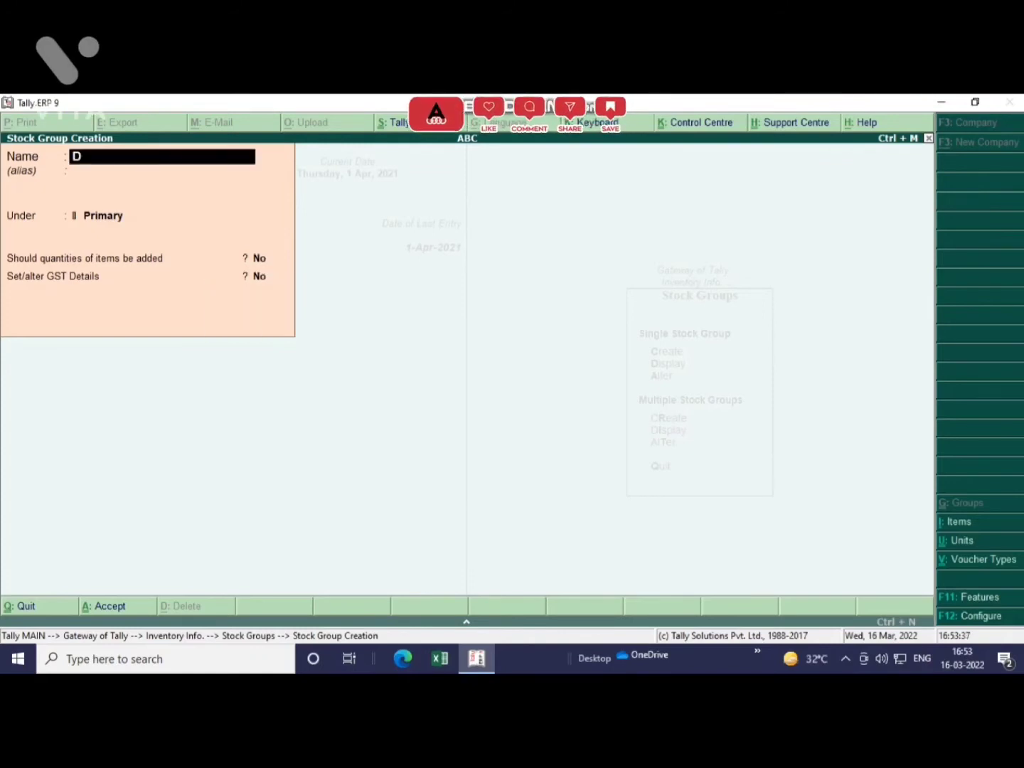
text(ove)
key(Return)
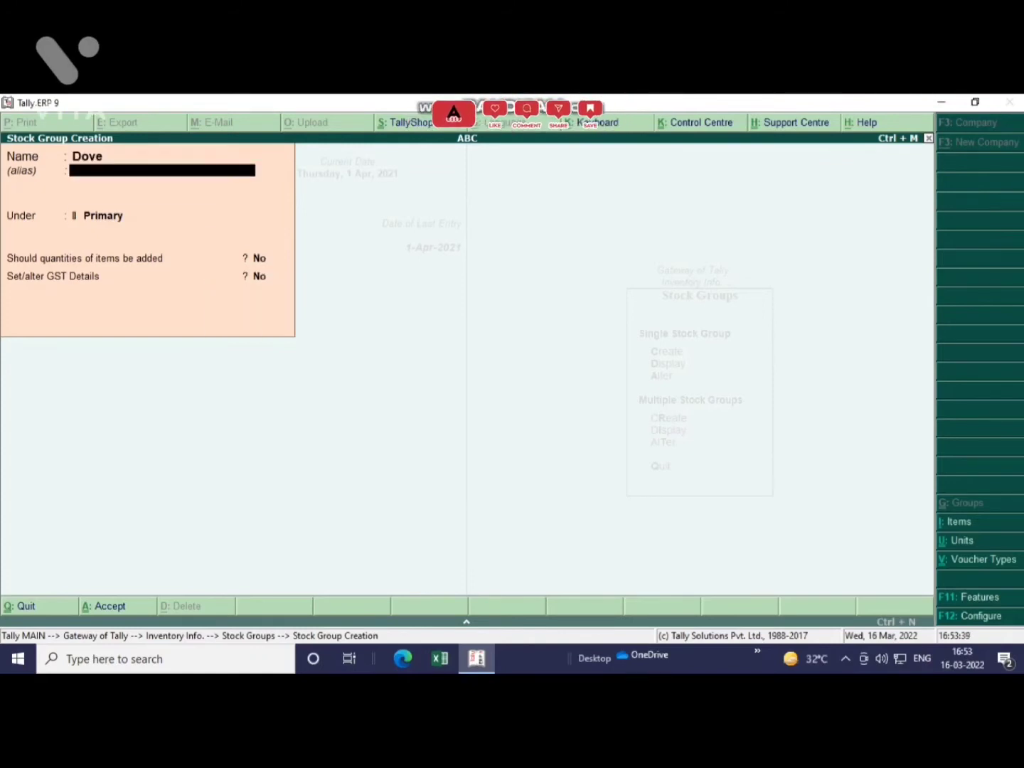
key(Return)
key(Return)
key(Return)
key(Return)
key(Return)
Step: Create a stock group named Patanjali under Primary, keeping the default No settings
text(P)
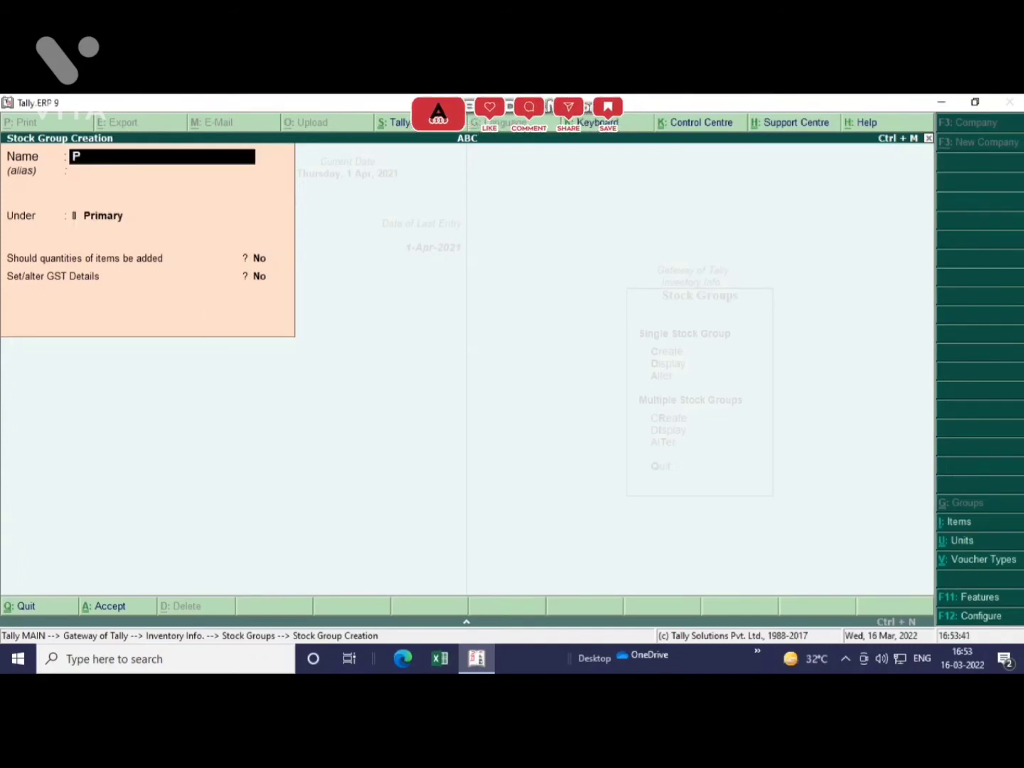
text(as)
key(BackSpace)
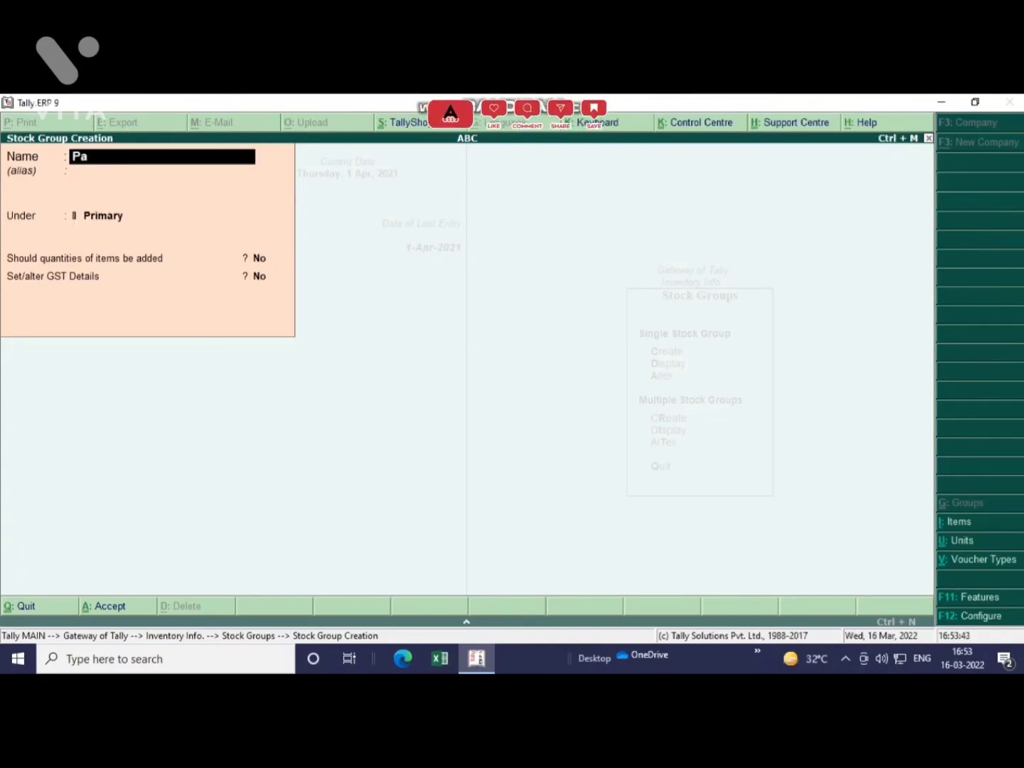
text(tanjali)
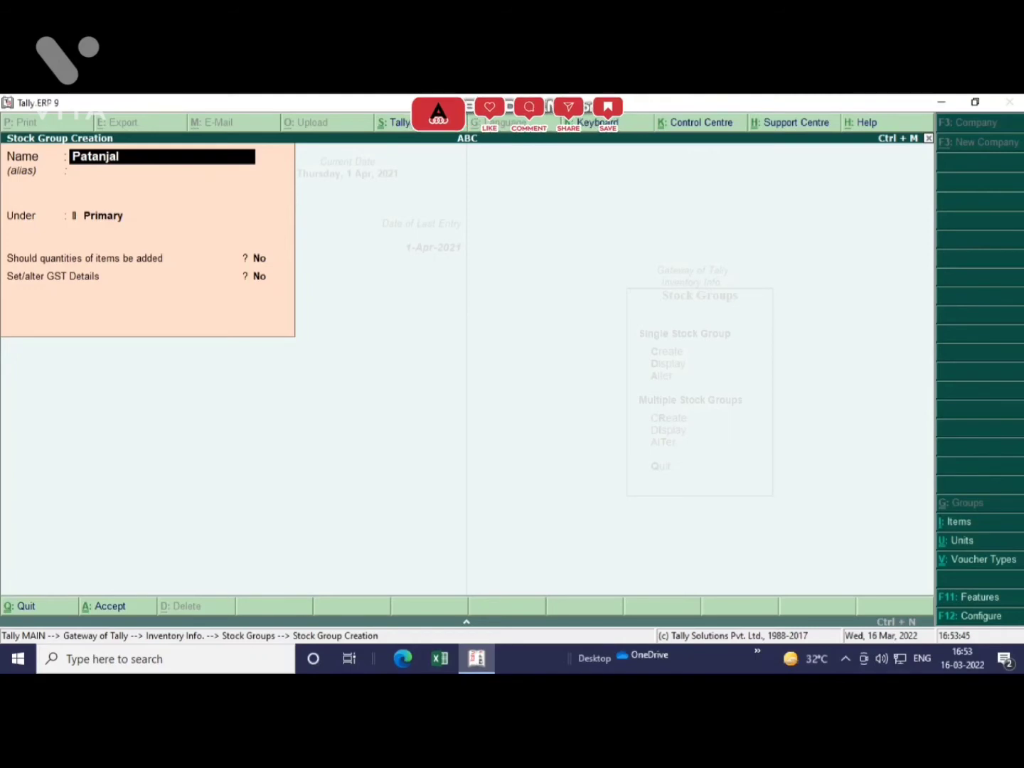
key(Return)
key(Return)
key(Return)
key(Return)
key(Return)
key(Return)
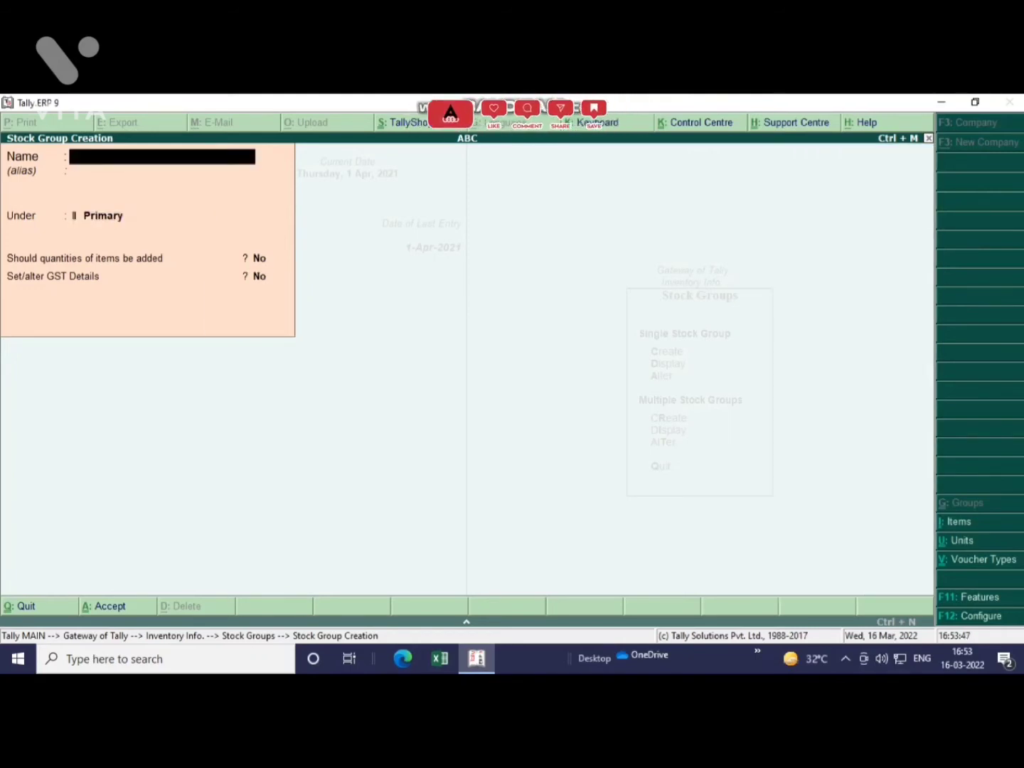
Step: Create a stock group named Haldiram under Primary with the default No settings, and leave stock group creation
text(Haldir)
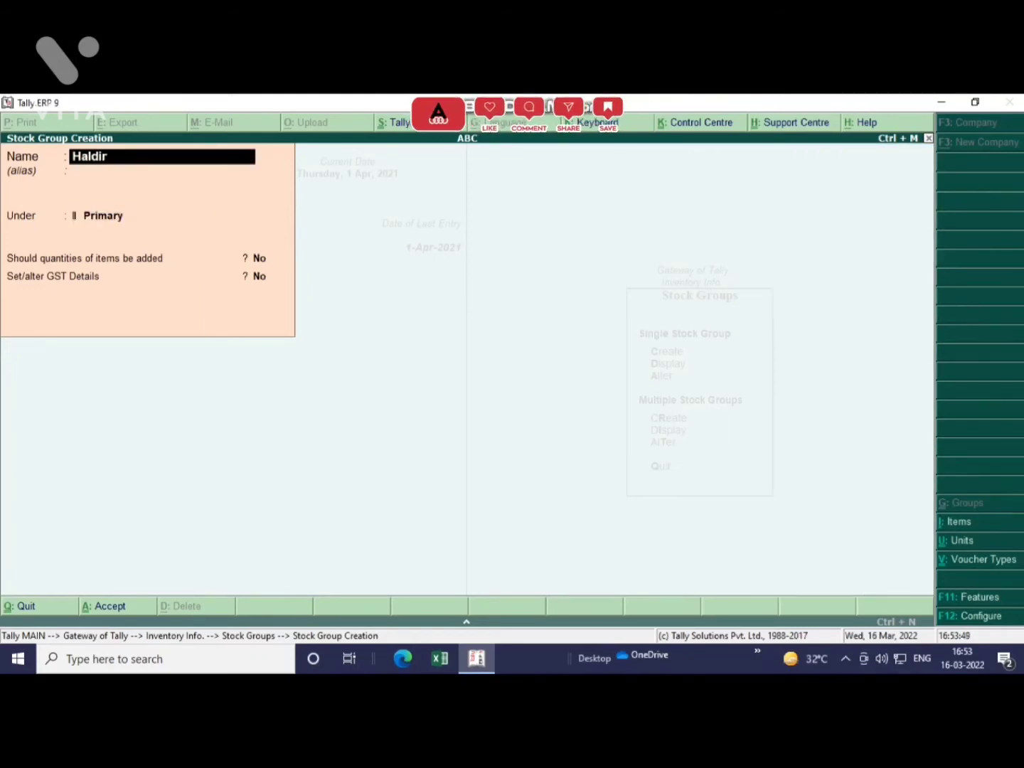
text(am)
key(Return)
key(Return)
key(Return)
key(Return)
key(Return)
key(Return)
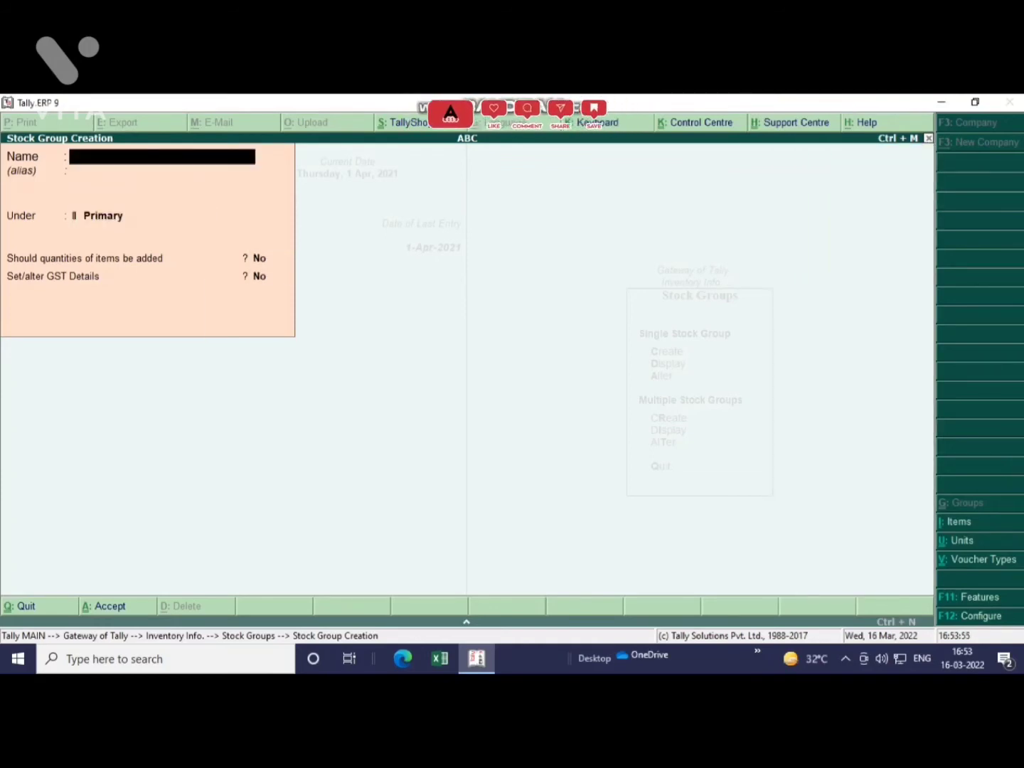
key(Escape)
key(y)
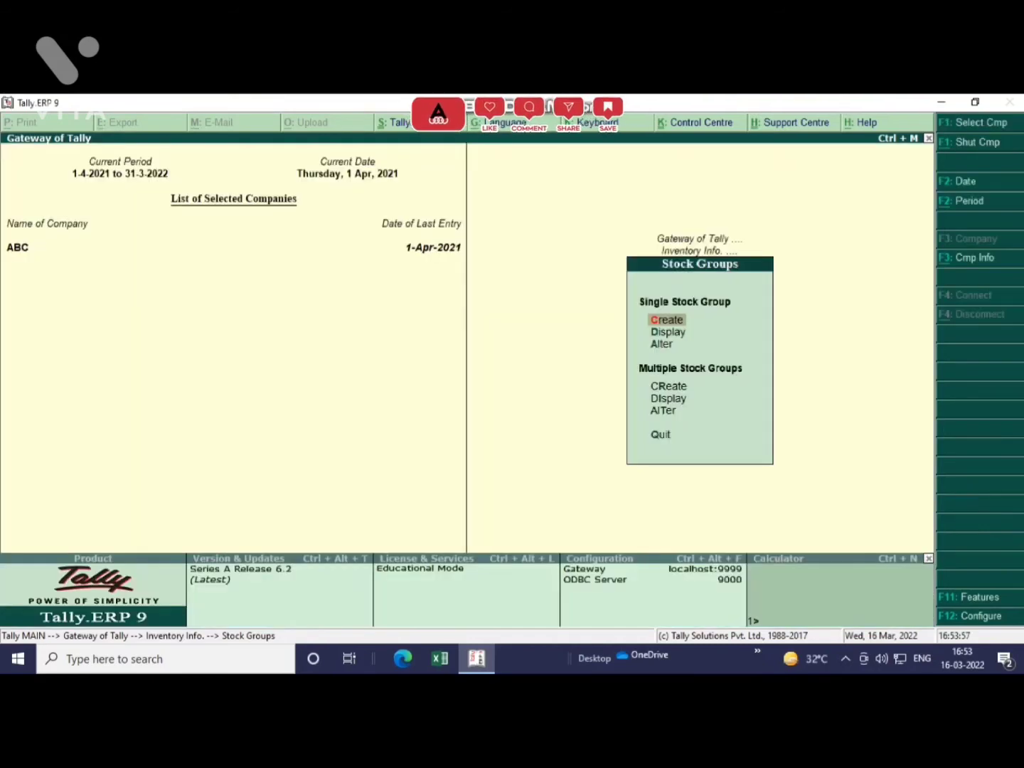
Step: Display the list of existing single stock groups to check the new entries
key(Down)
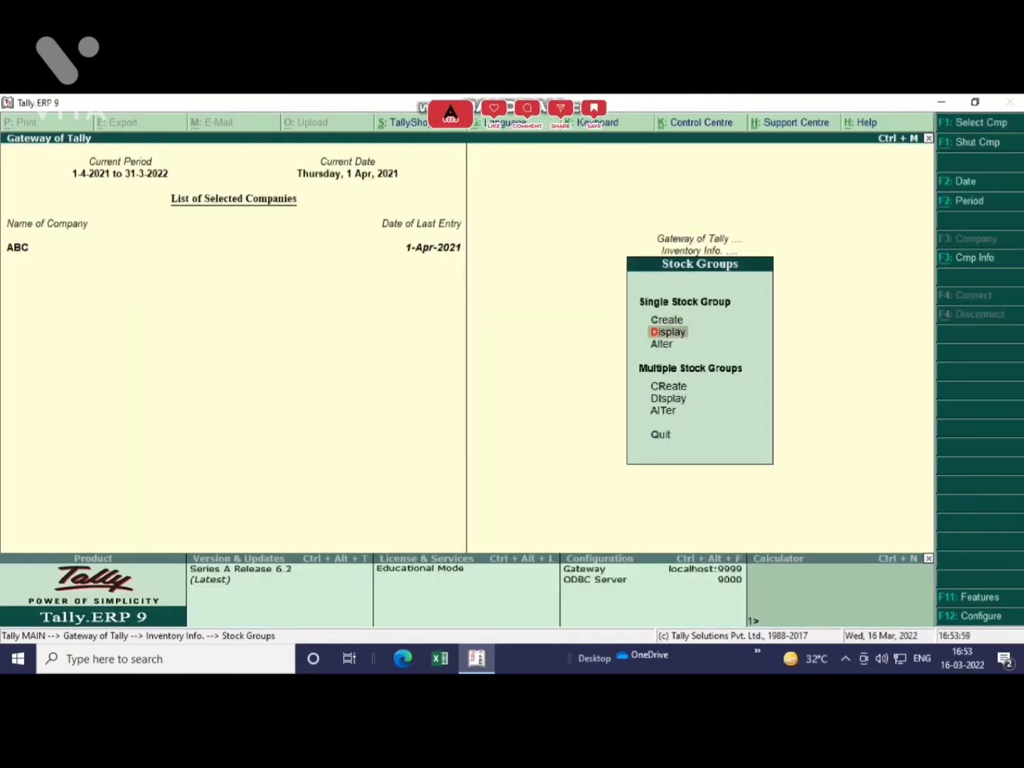
key(Return)
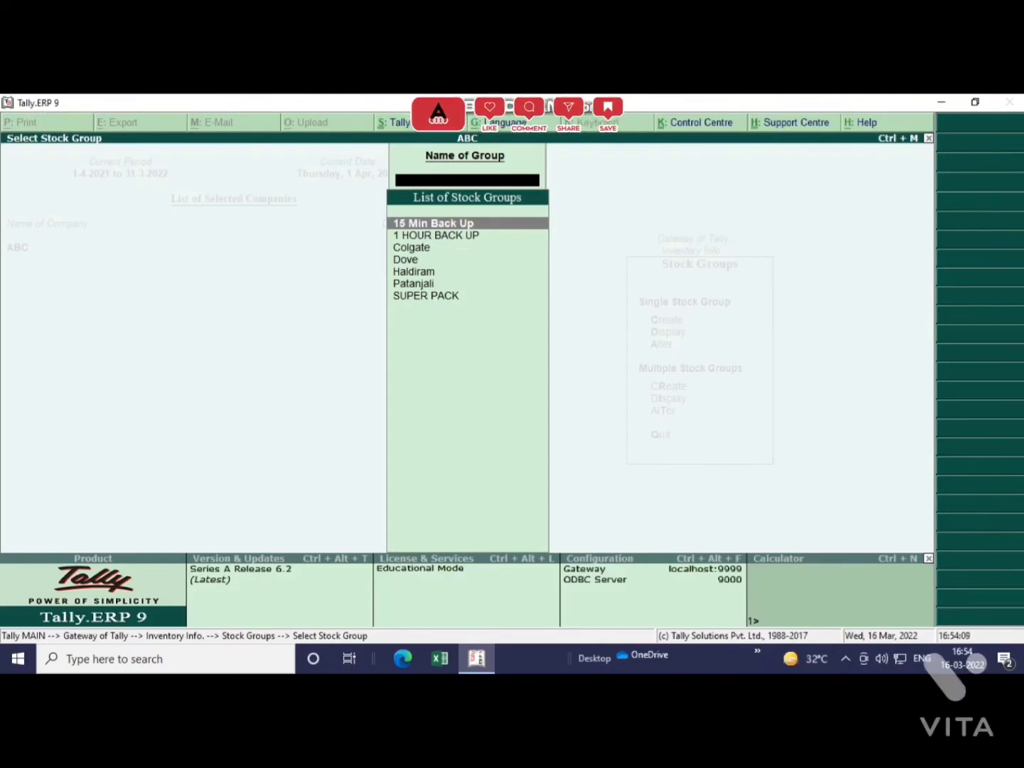
key(Escape)
Step: Alter the SUPER PACK stock group by renaming it Sensodine, keep its other settings, and return to the inventory options
key(Down)
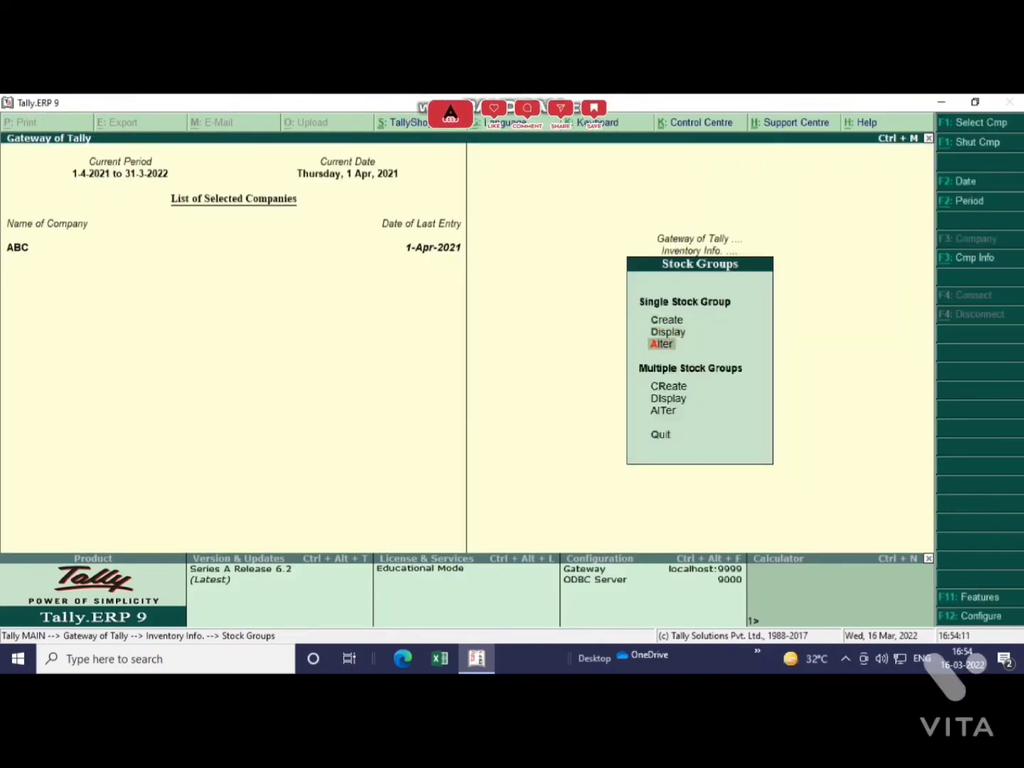
key(Return)
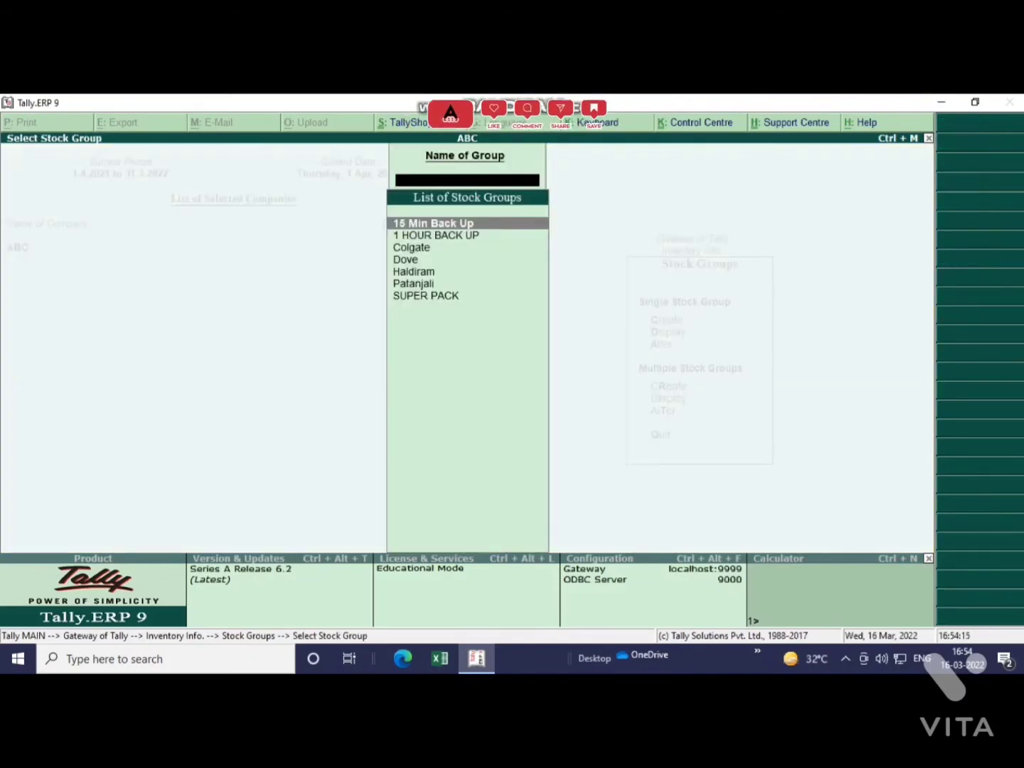
key(Down)
key(Down)
key(Down)
key(Down)
key(Down)
key(Down)
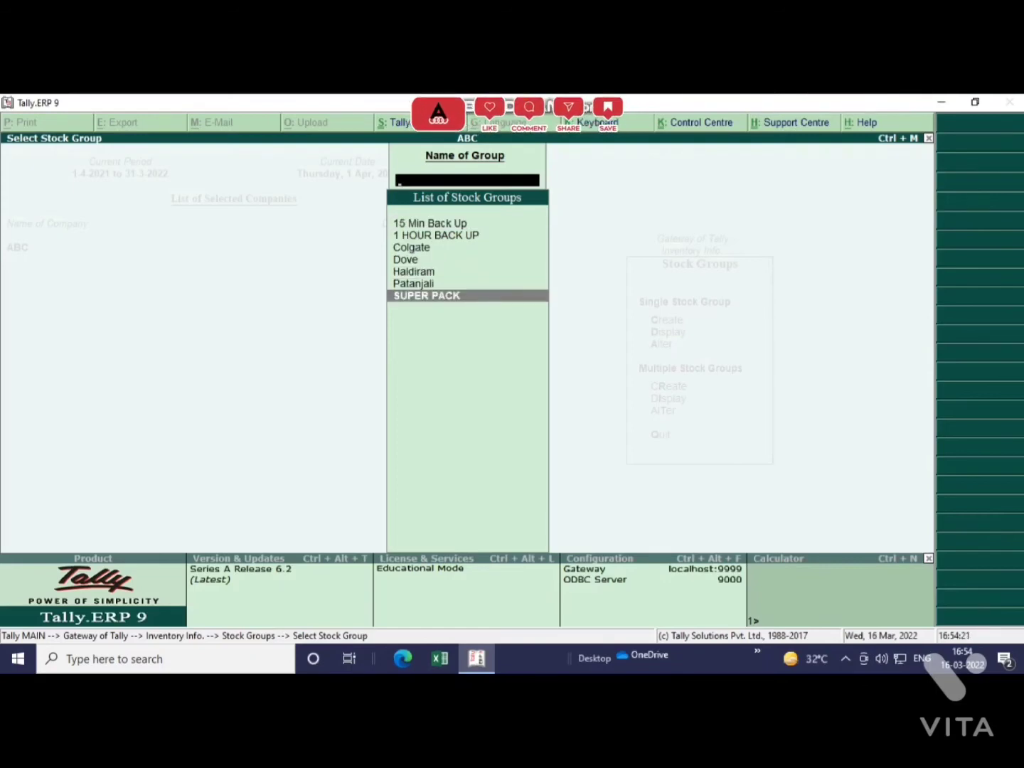
key(Return)
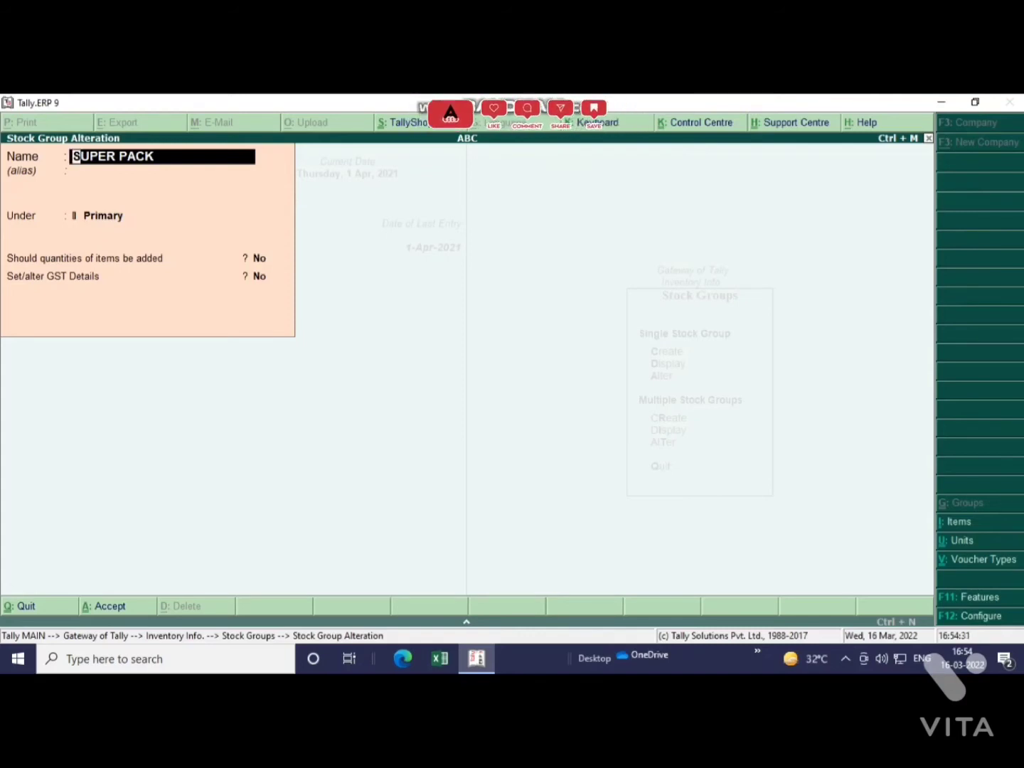
text(Se)
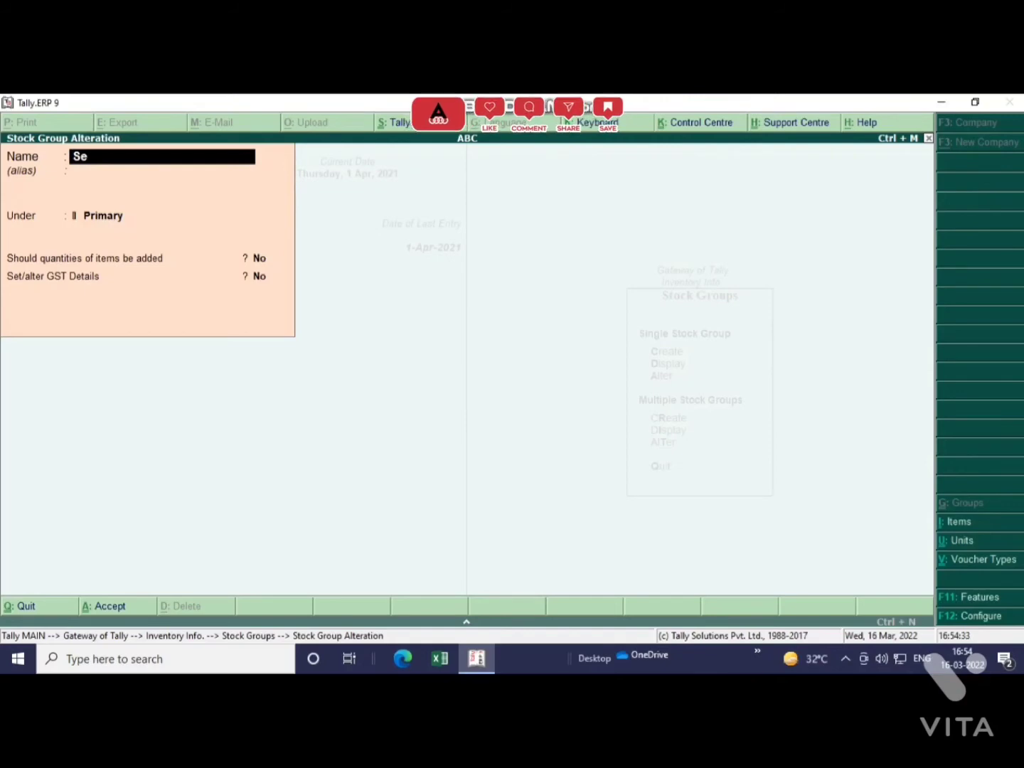
text(nsodine)
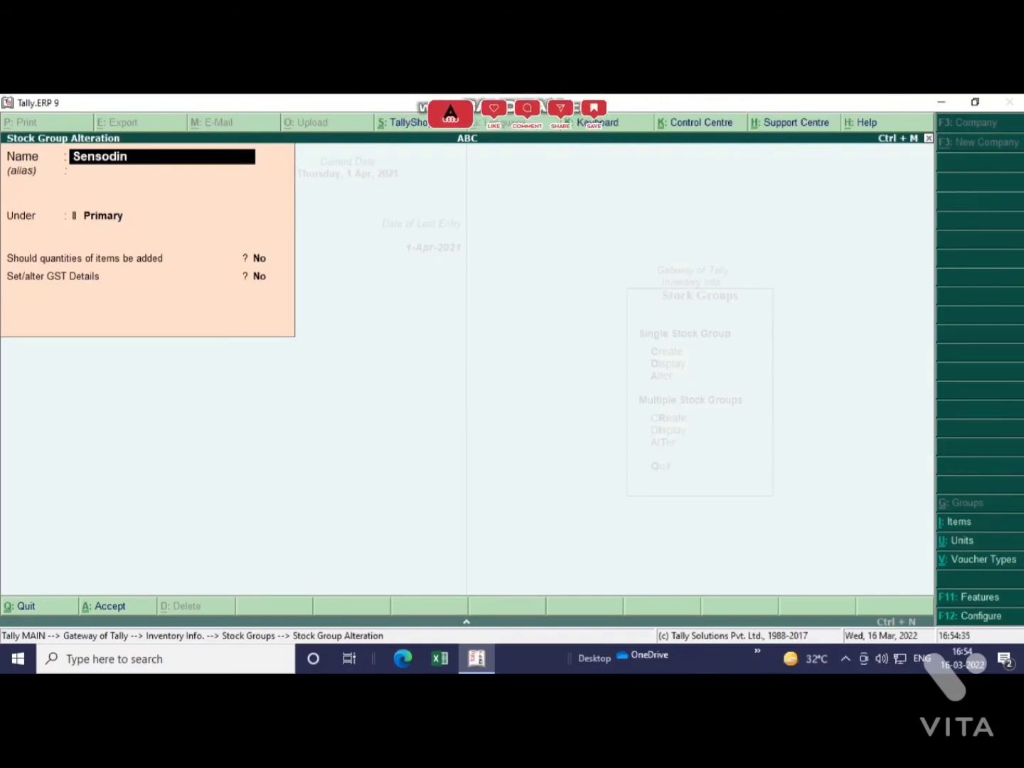
key(Return)
key(Return)
key(Return)
key(Return)
key(Return)
key(Return)
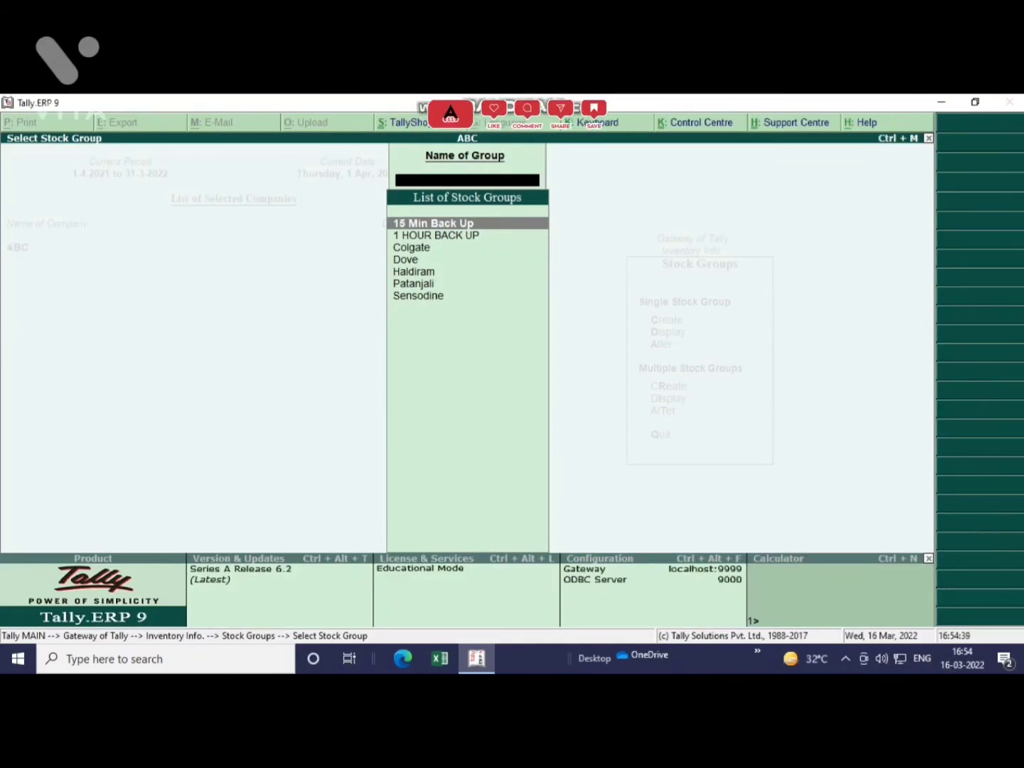
key(Escape)
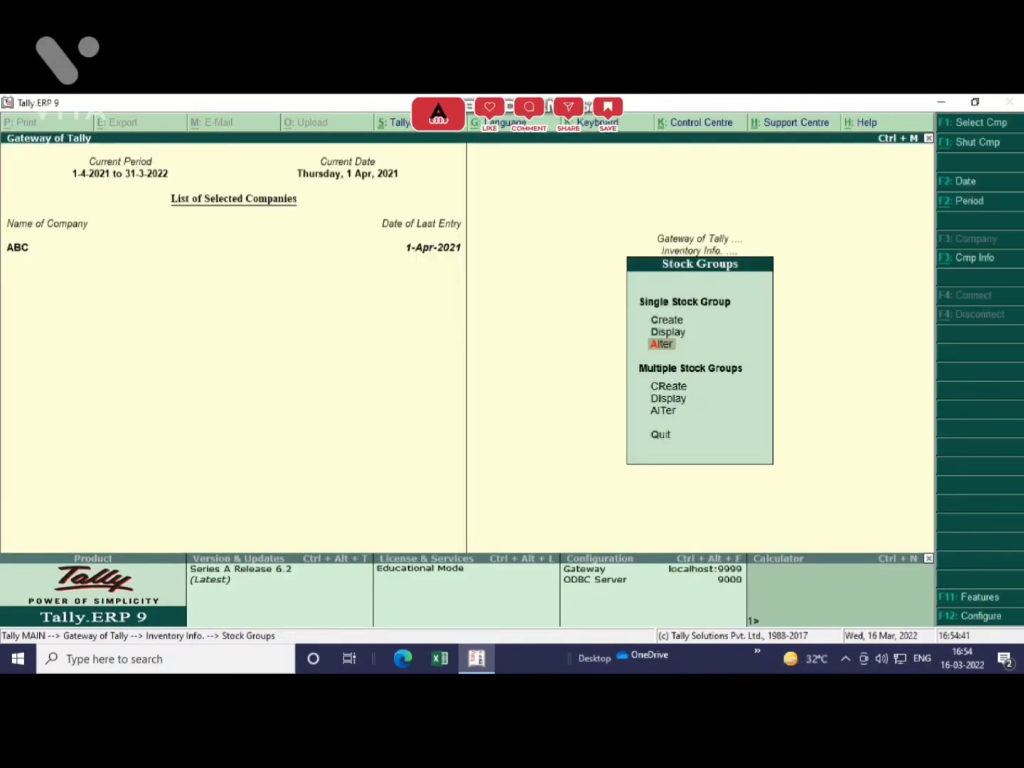
key(Escape)
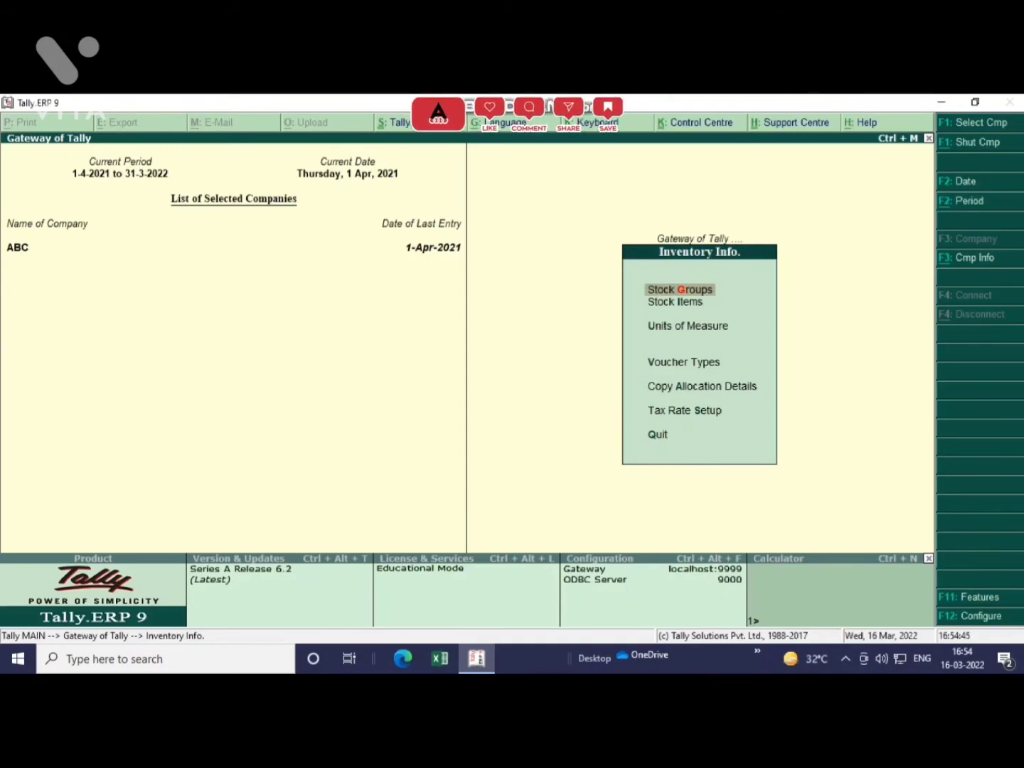
Step: Create a simple unit of measure with symbol kg, formal name Kilogram, quantity code Not Applicable and 0 decimal places
key(Down)
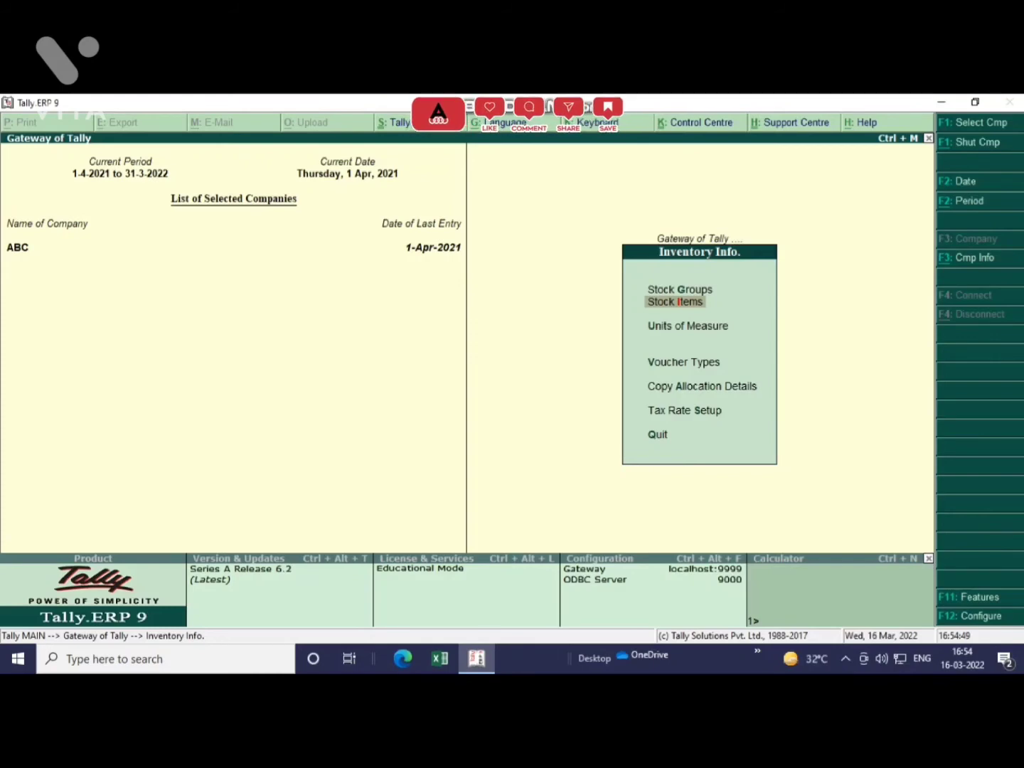
key(Down)
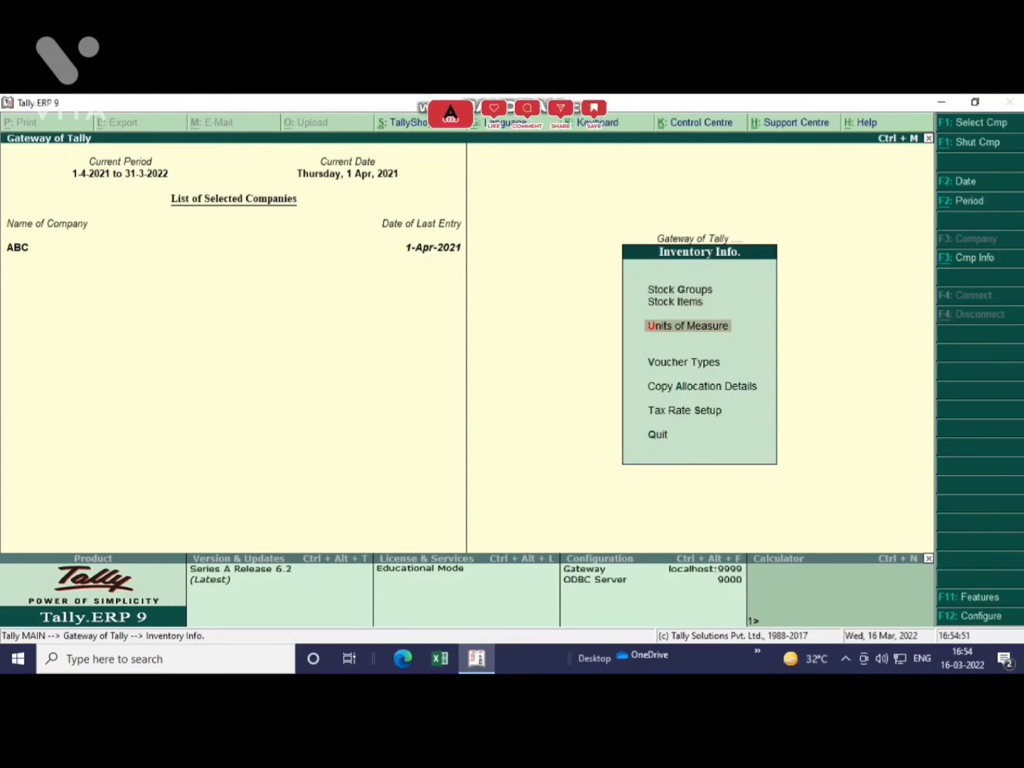
key(Return)
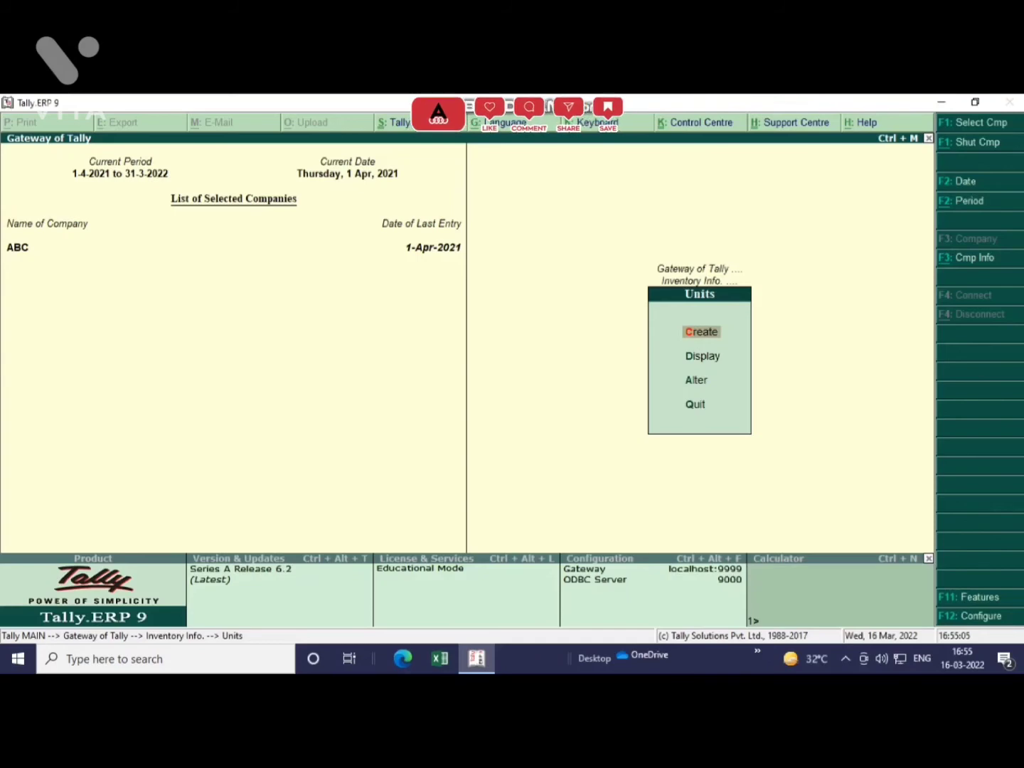
key(Return)
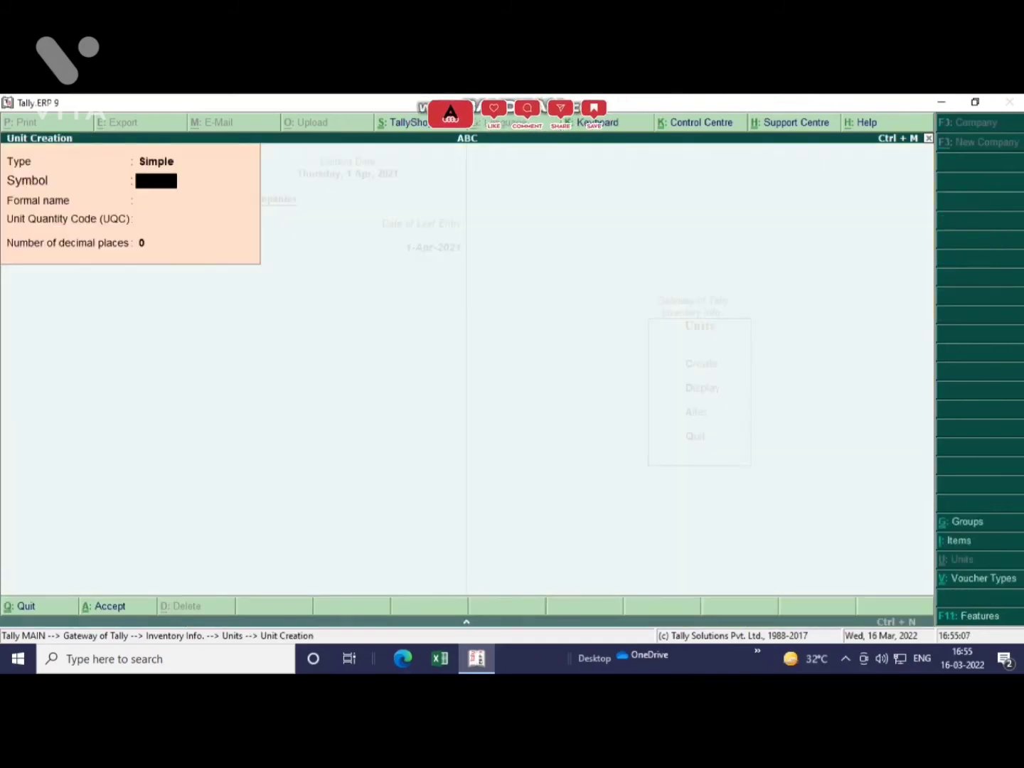
text(kg)
key(Return)
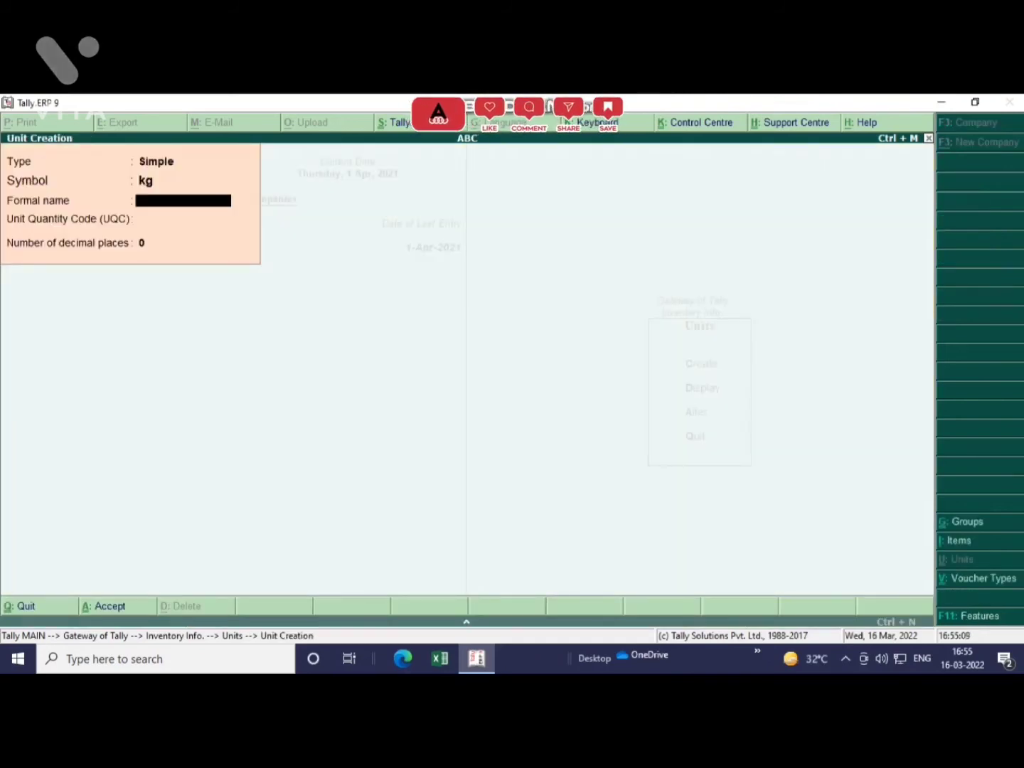
text(Kil)
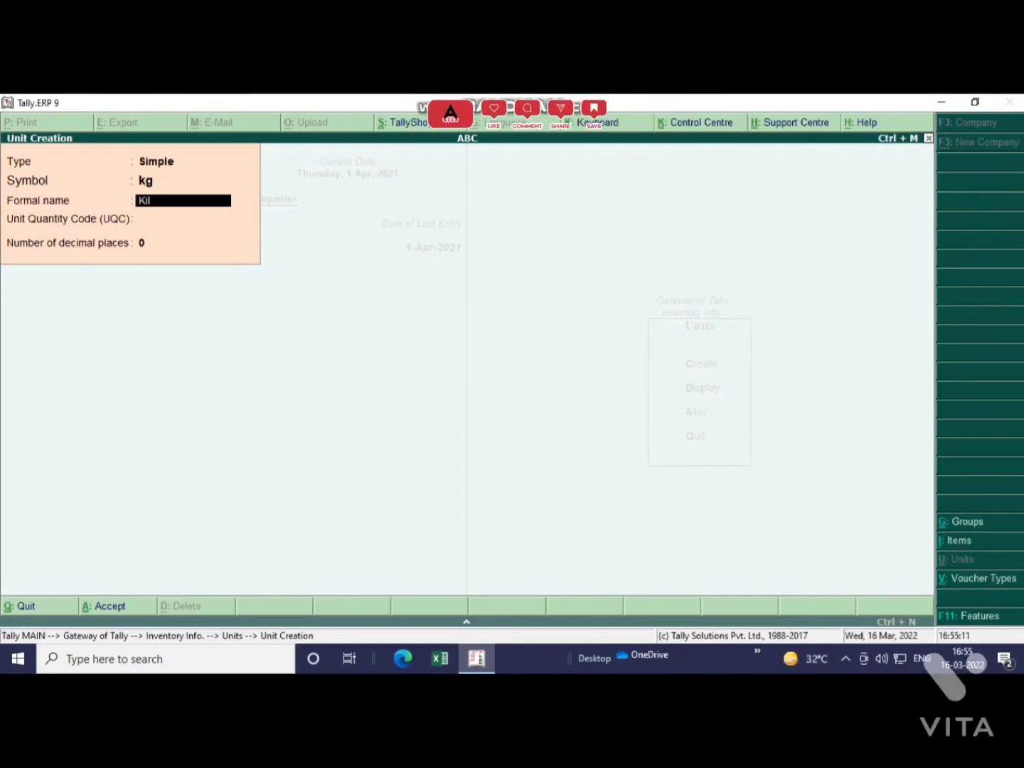
text(ogram)
key(Return)
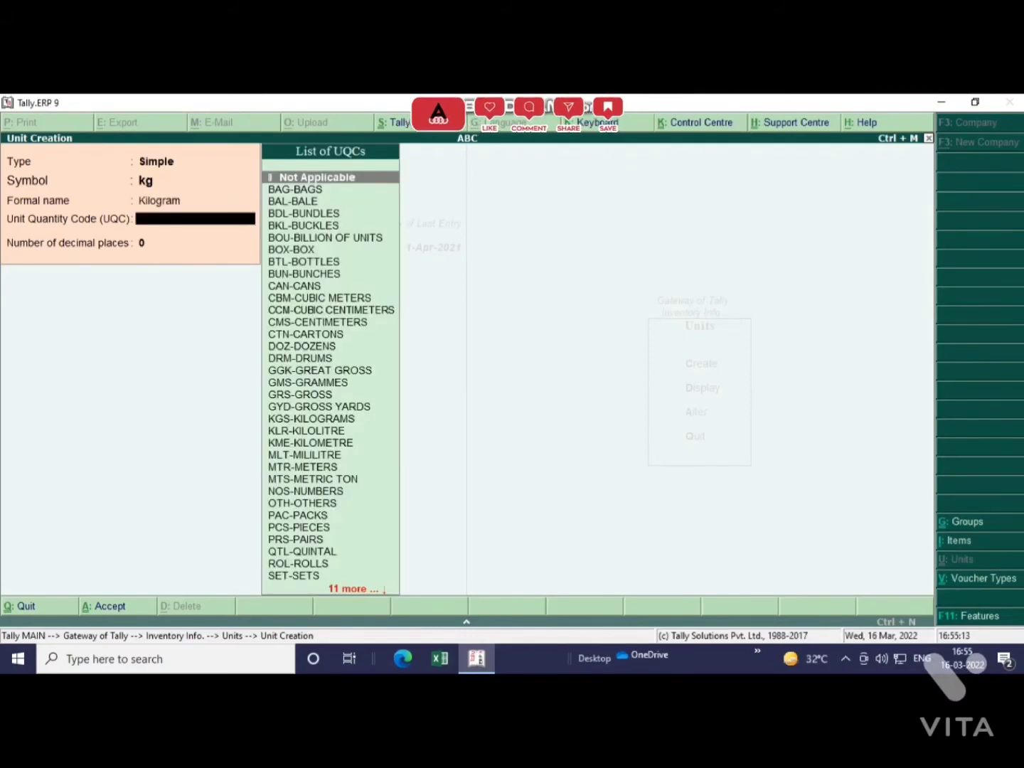
key(Return)
key(Return)
key(Return)
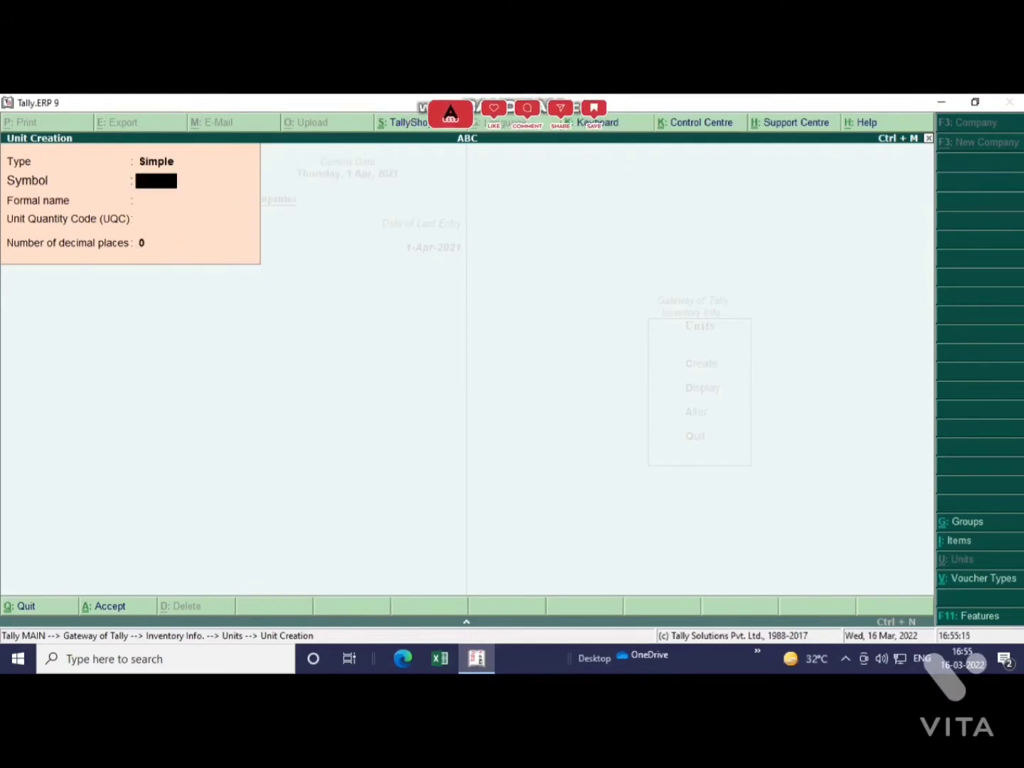
Step: Create a simple unit of measure with symbol gm, formal name Gram and the default quantity code and 0 decimal places
text(gm)
key(Return)
text(Gr)
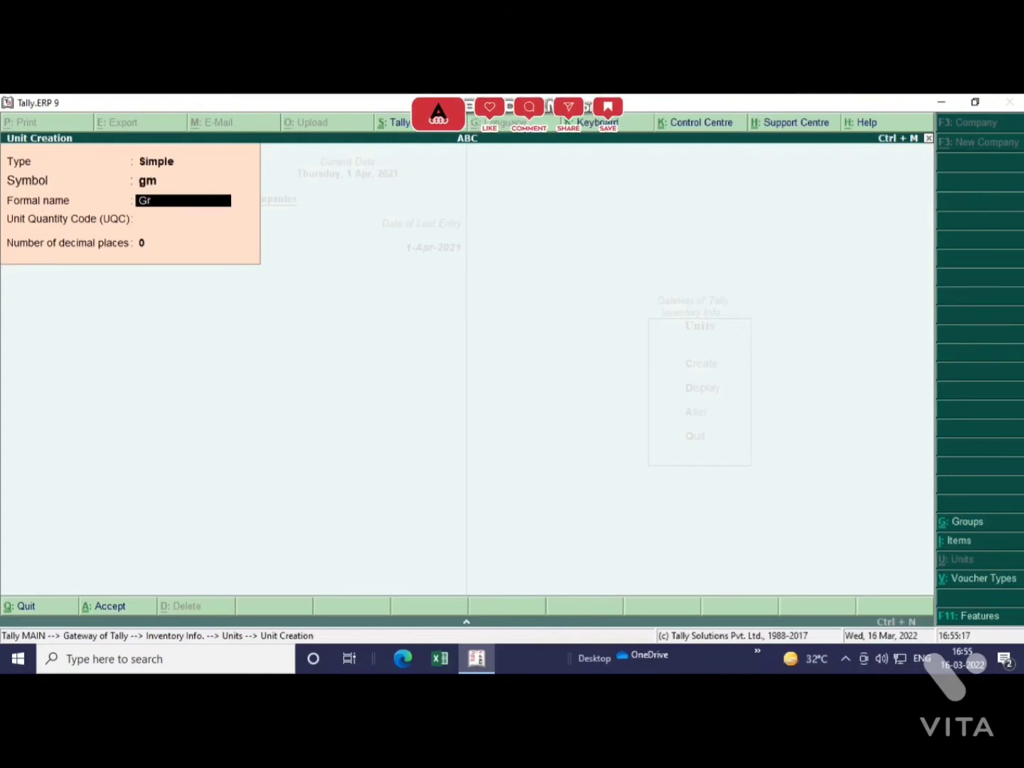
text(am)
key(Return)
key(Return)
key(Return)
key(Return)
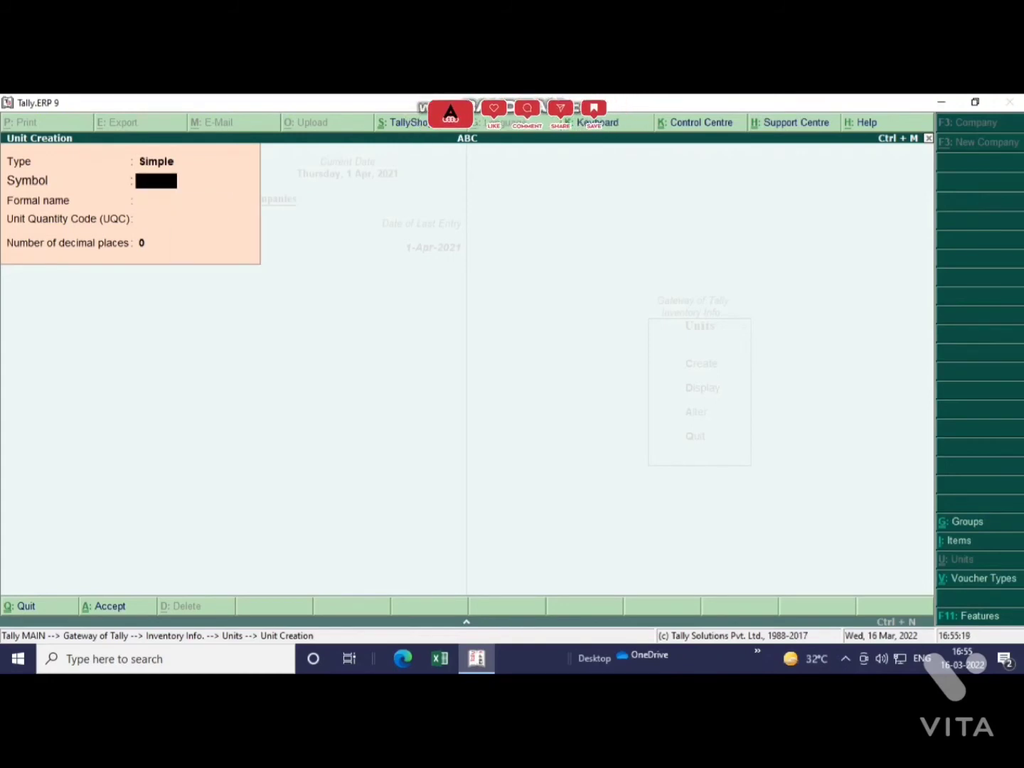
Step: Create a simple unit with symbol pcs', formal name Pieces, quantity code Not Applicable and 0 decimal places
text(pcs)
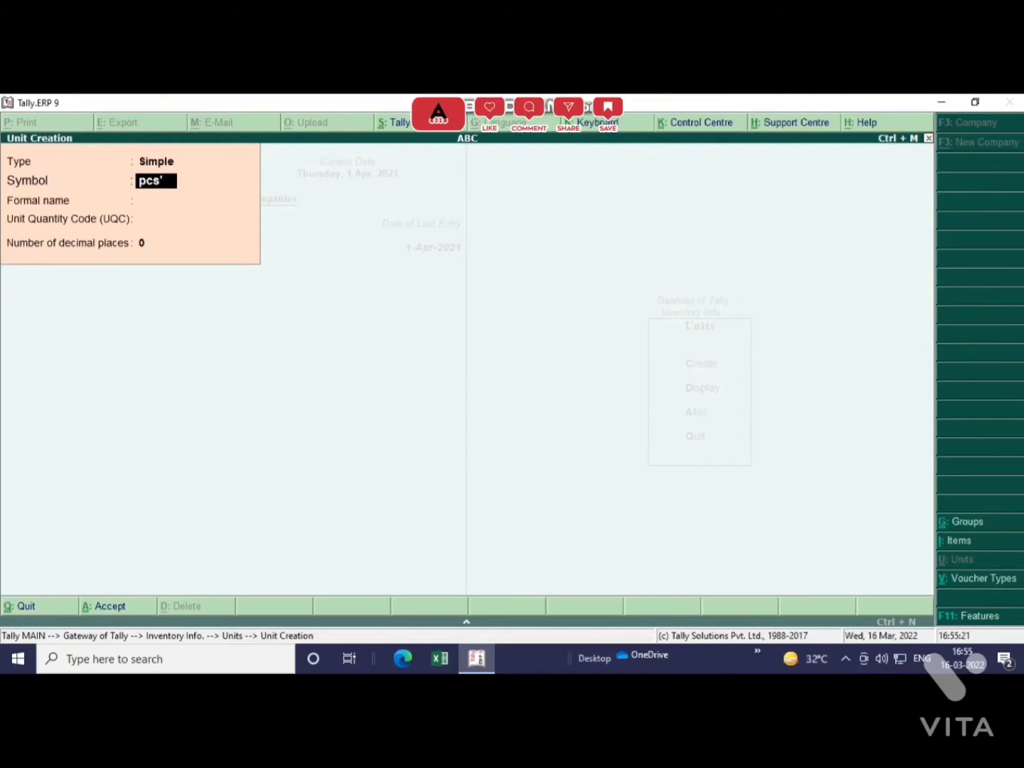
text(')
key(Return)
text(Pi)
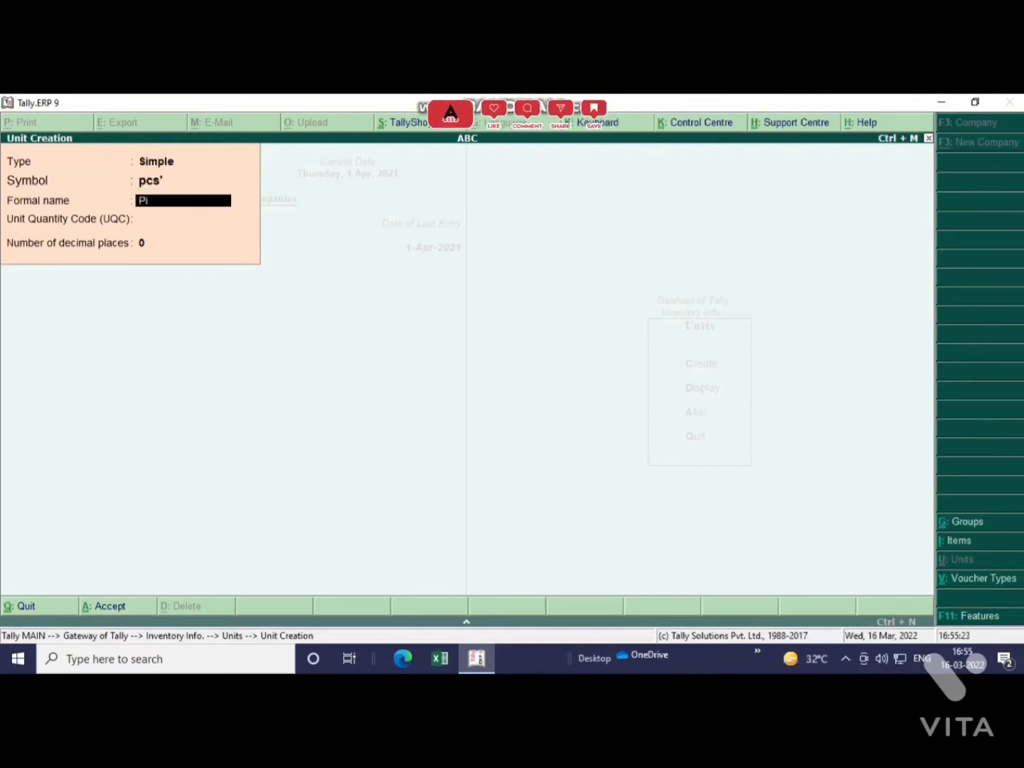
text(eces)
key(Return)
key(Return)
key(Return)
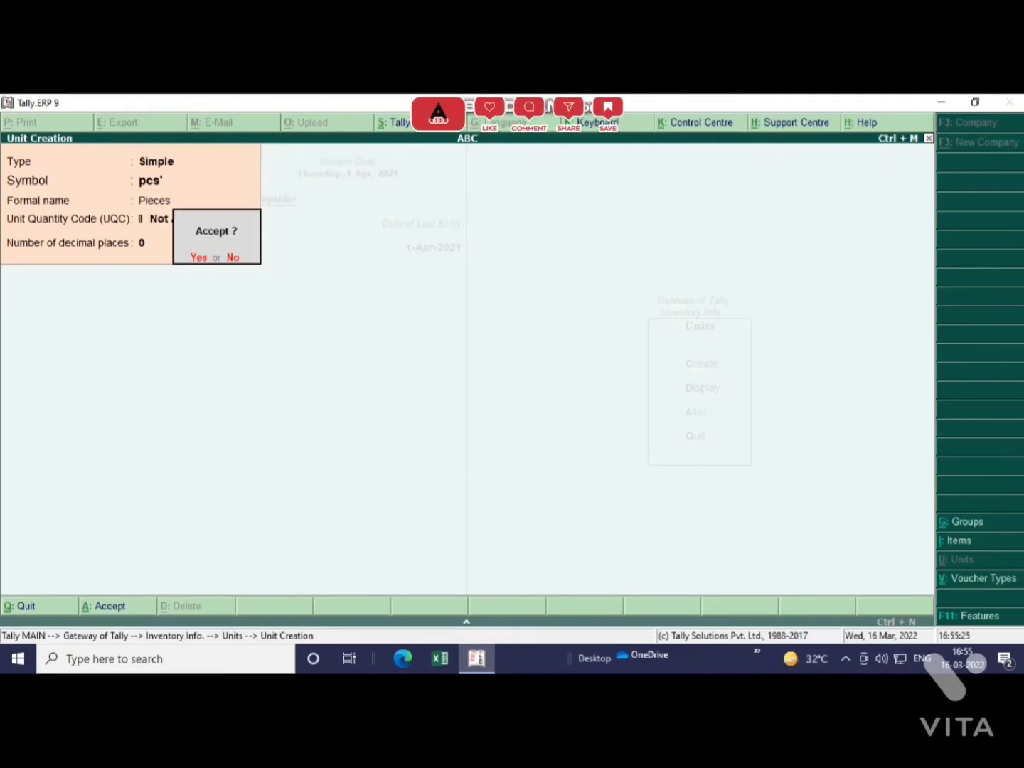
key(Return)
Step: Create a simple unit with symbol pkt, formal name Packet, quantity code Not Applicable and 0 decimal places, and leave unit creation
text(pkt)
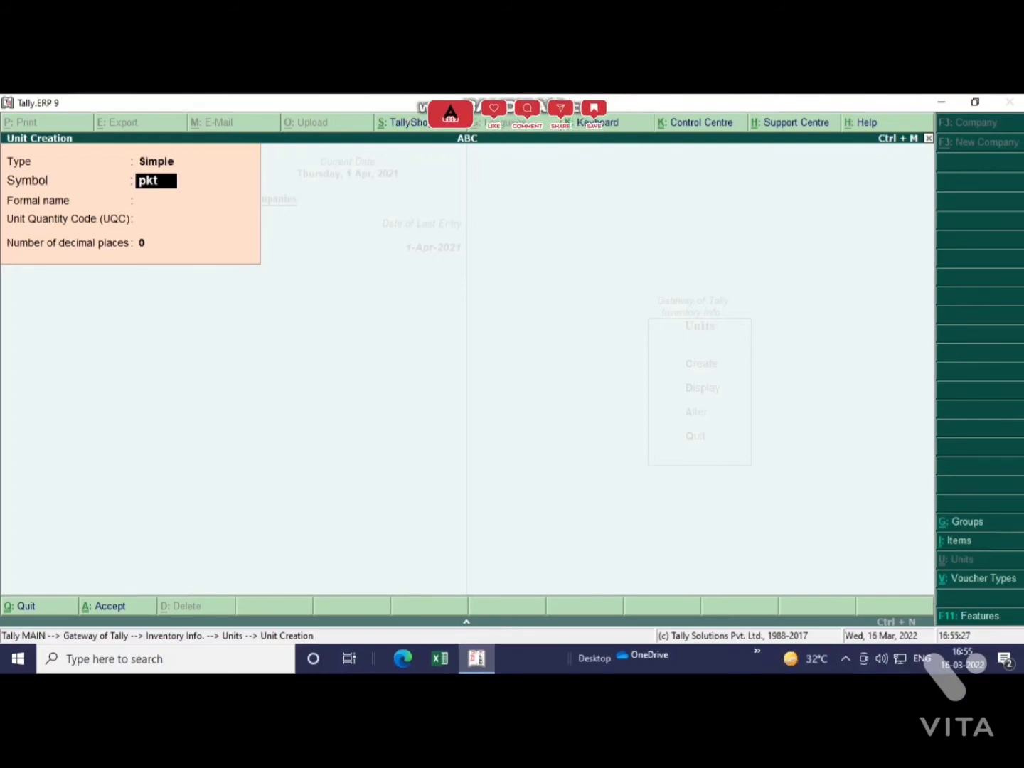
key(Return)
text(Pac)
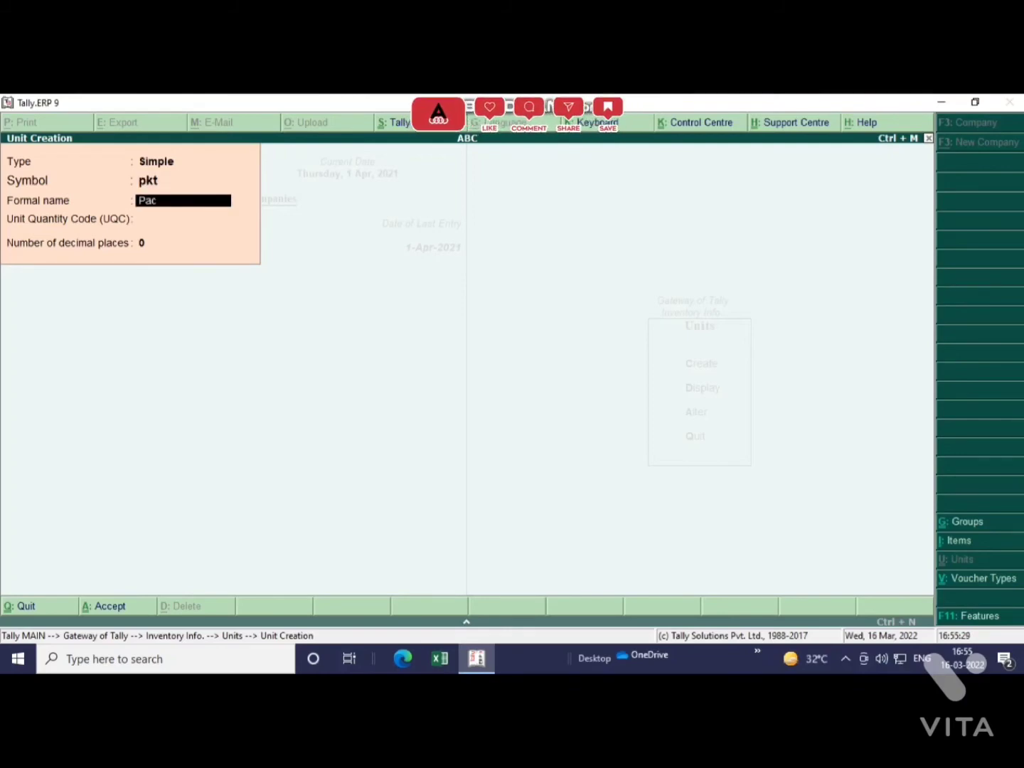
text(ket)
key(Return)
key(Return)
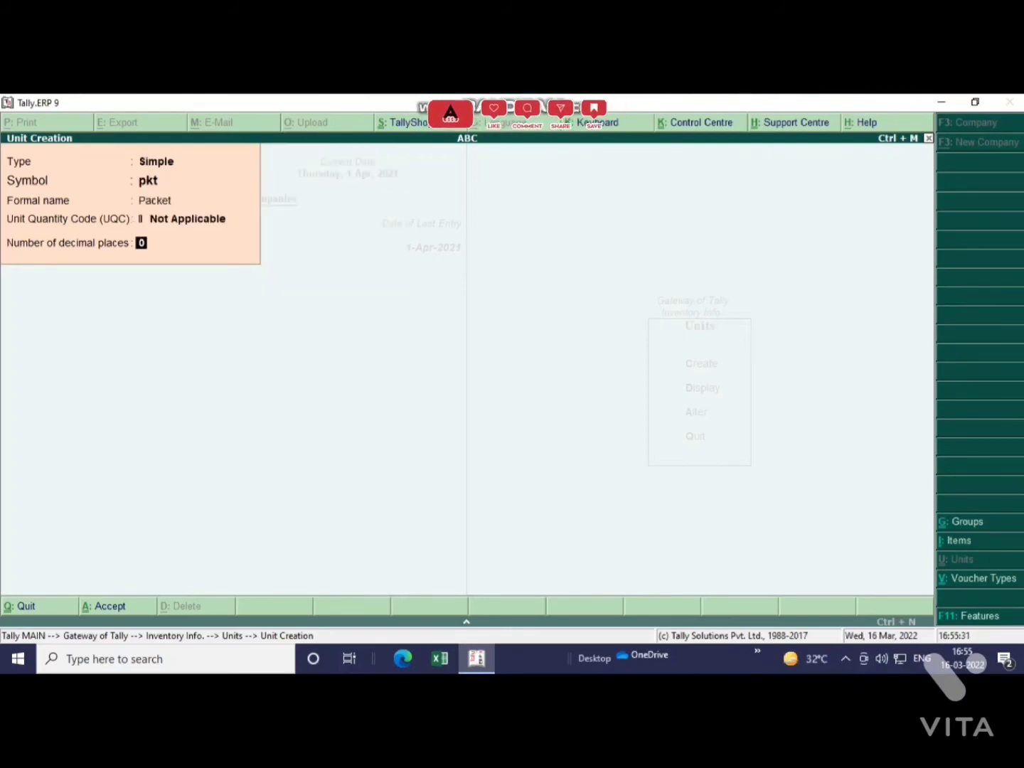
key(Return)
key(Return)
key(Escape)
key(Return)
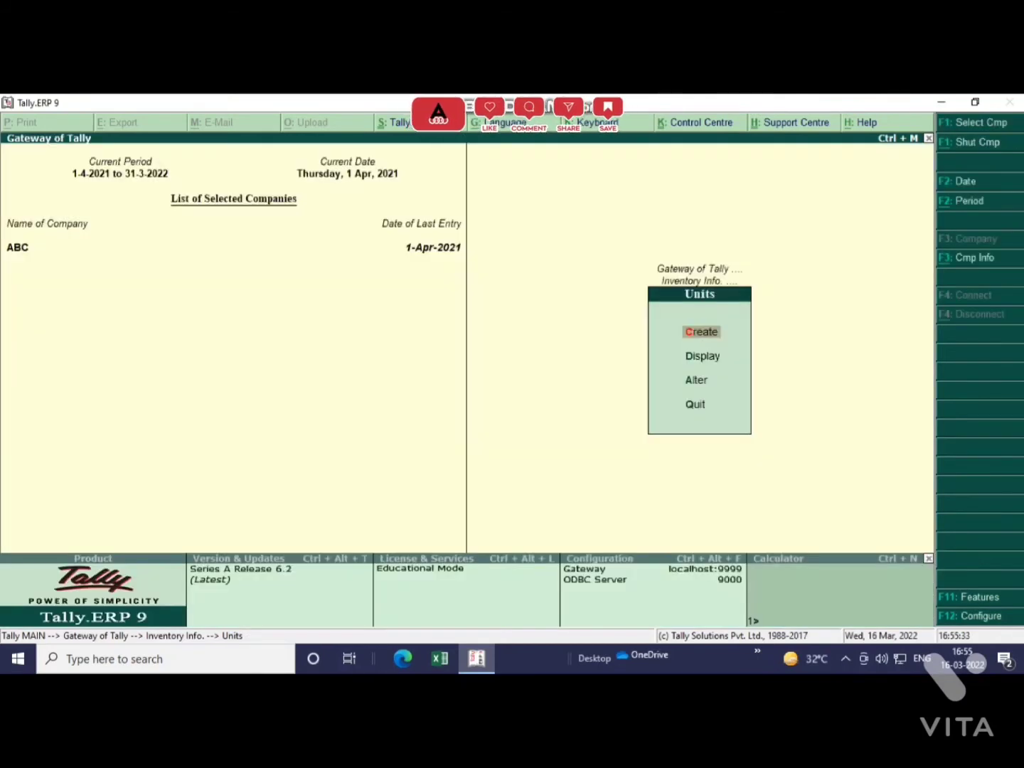
Step: Display the list of existing units to check the new entries, and return to the inventory options
key(Down)
key(Return)
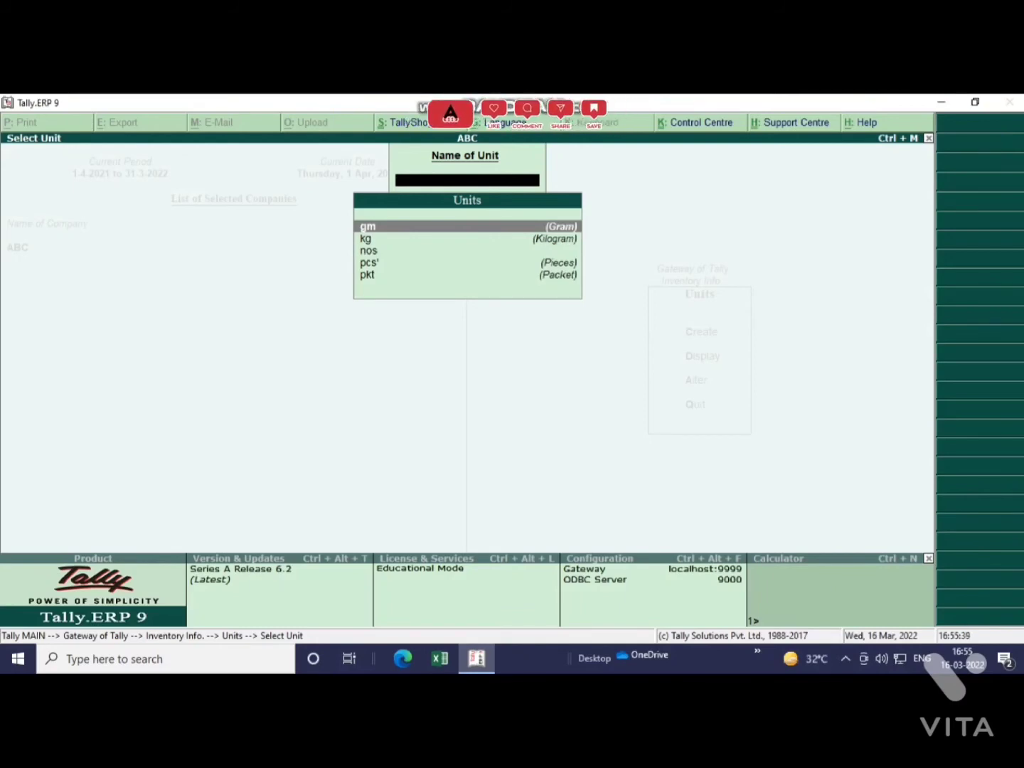
key(Escape)
key(Escape)
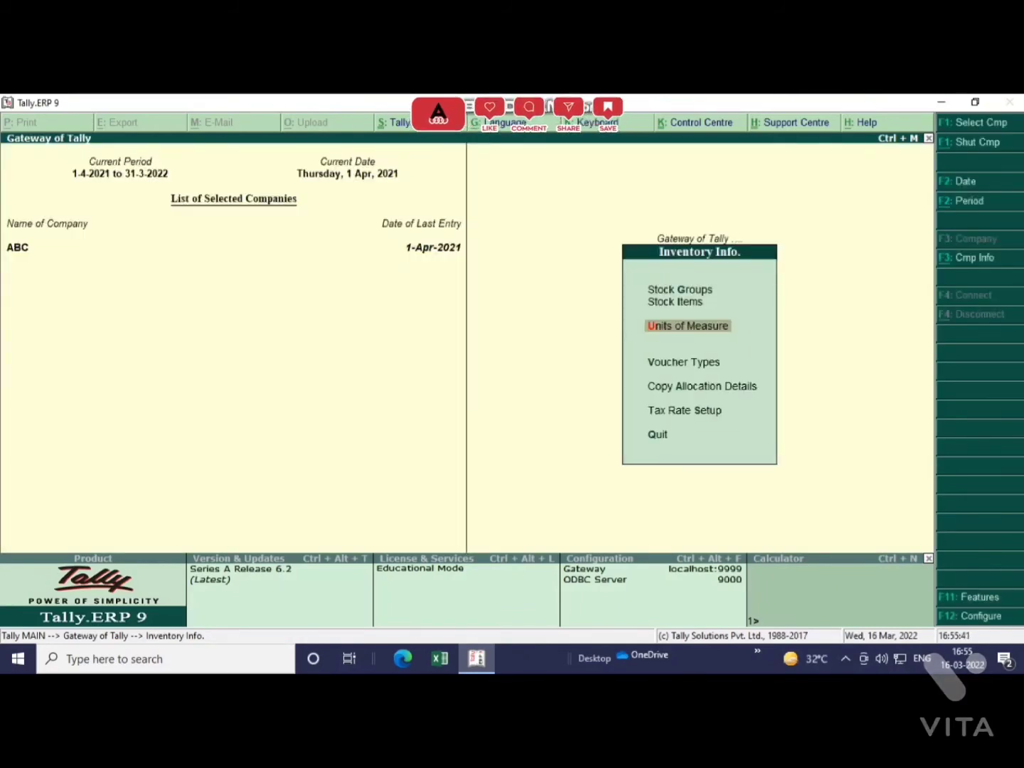
Step: Start creating a single stock item named Shampoo, leaving its alias and description blank
key(Up)
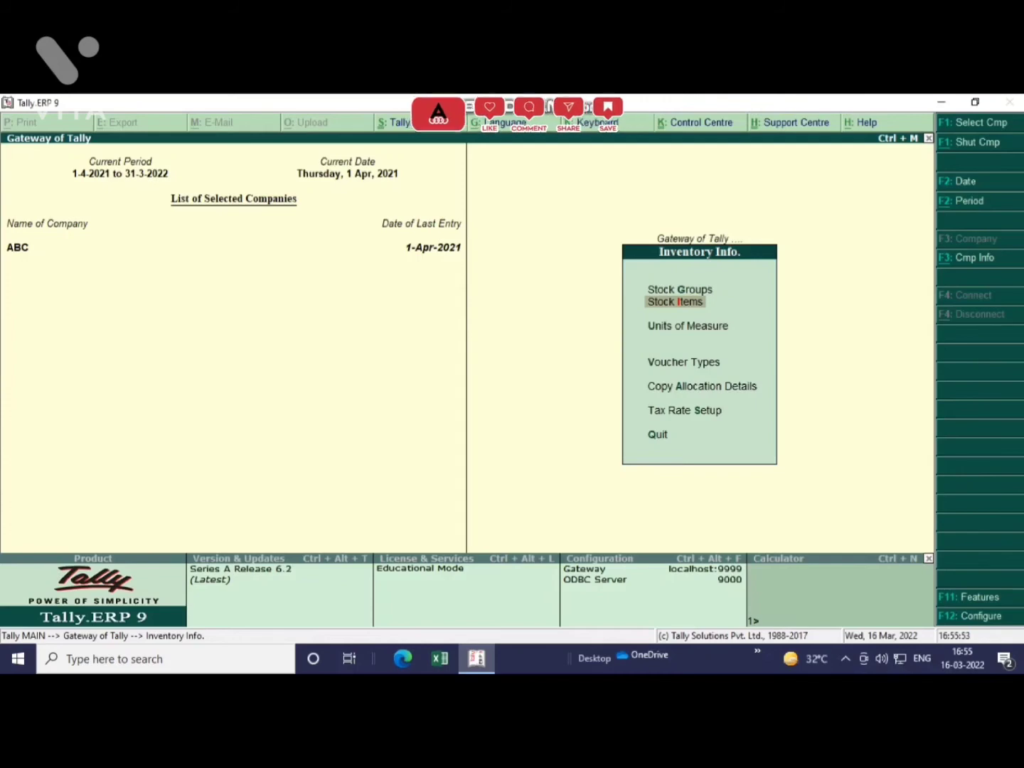
key(Return)
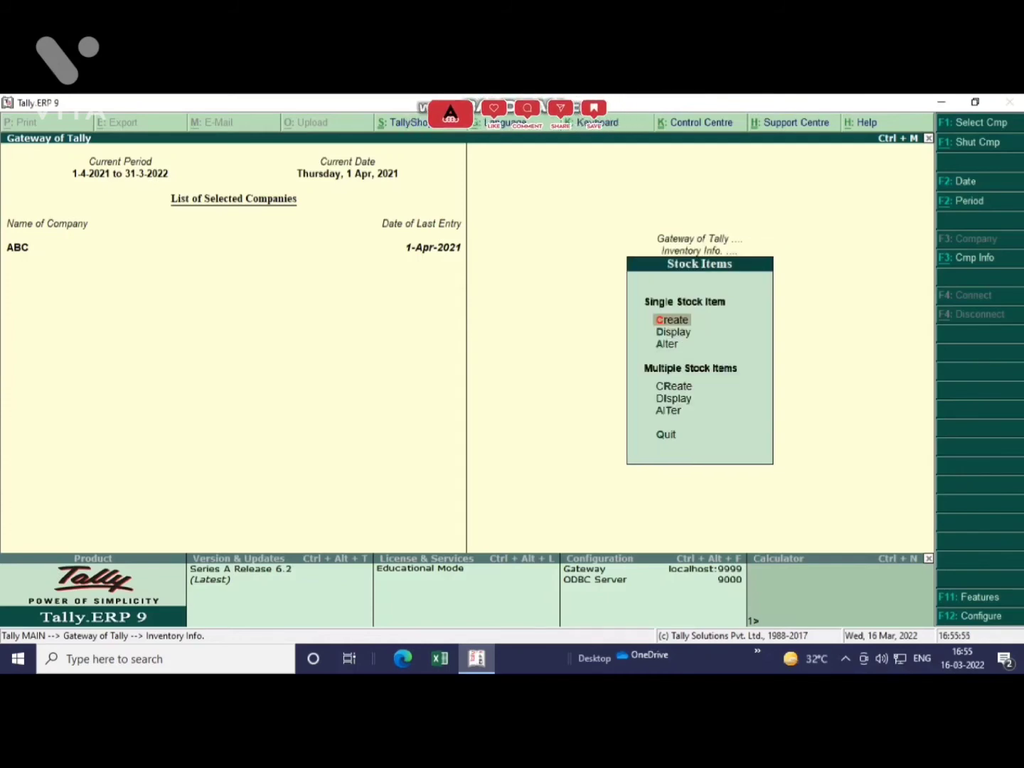
key(Return)
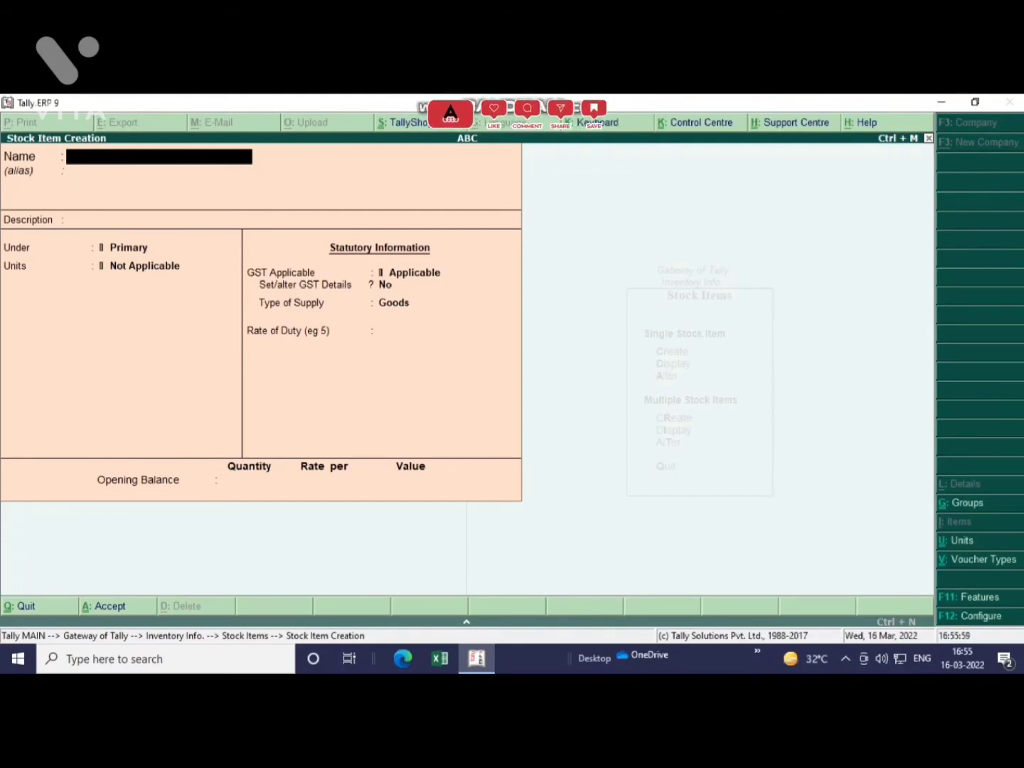
text(Sha)
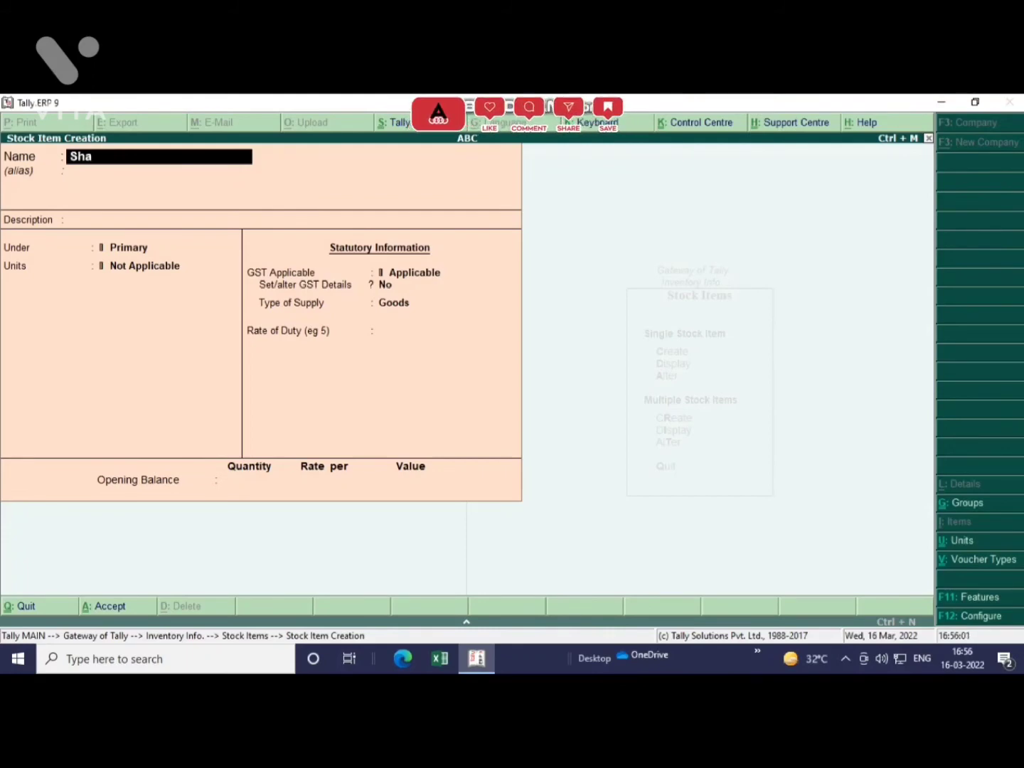
text(mpoo)
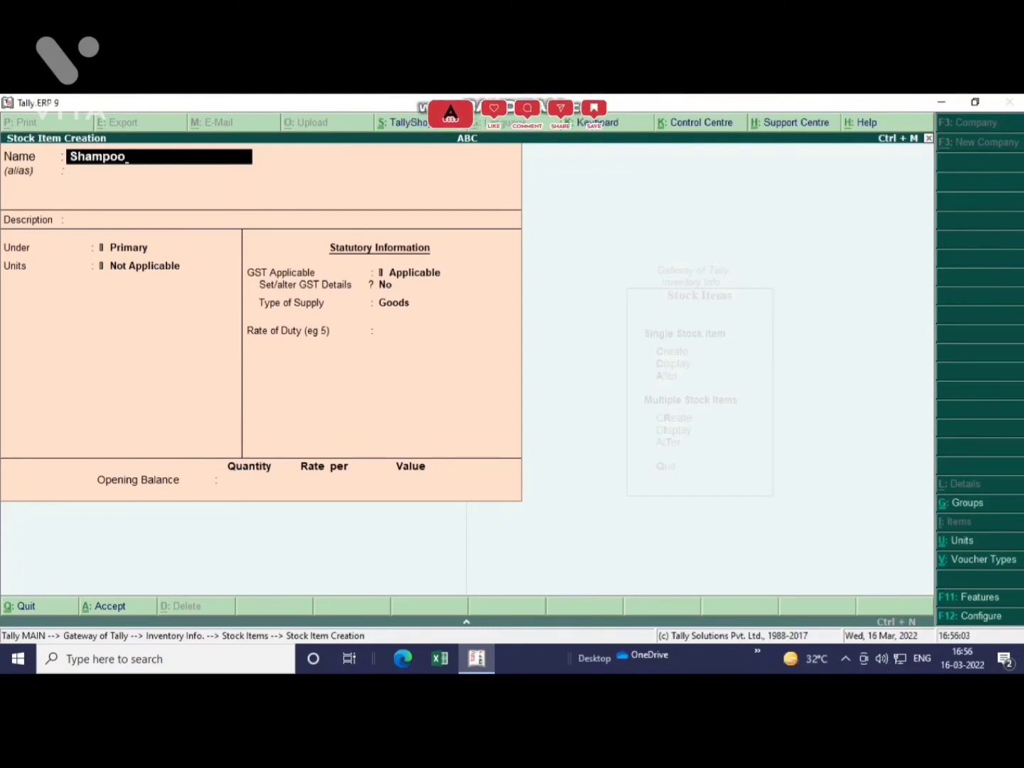
key(Return)
key(Return)
key(Return)
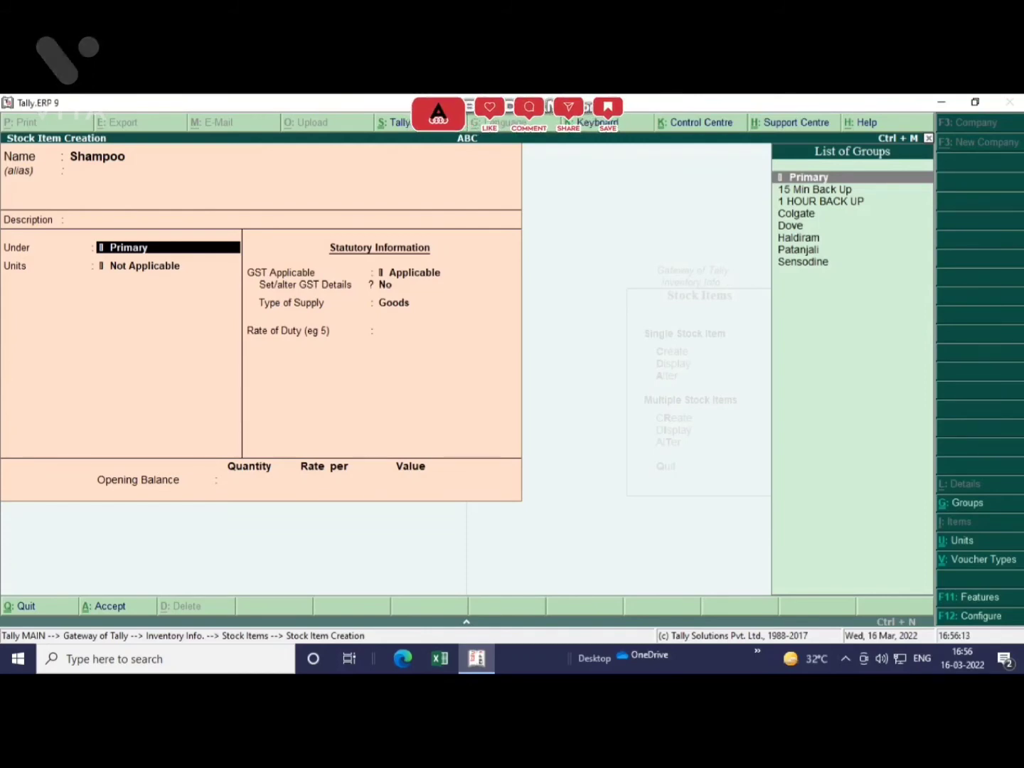
Step: Place the Shampoo stock item under the Dove stock group
key(Down)
key(Down)
key(Down)
key(Down)
key(Down)
key(Up)
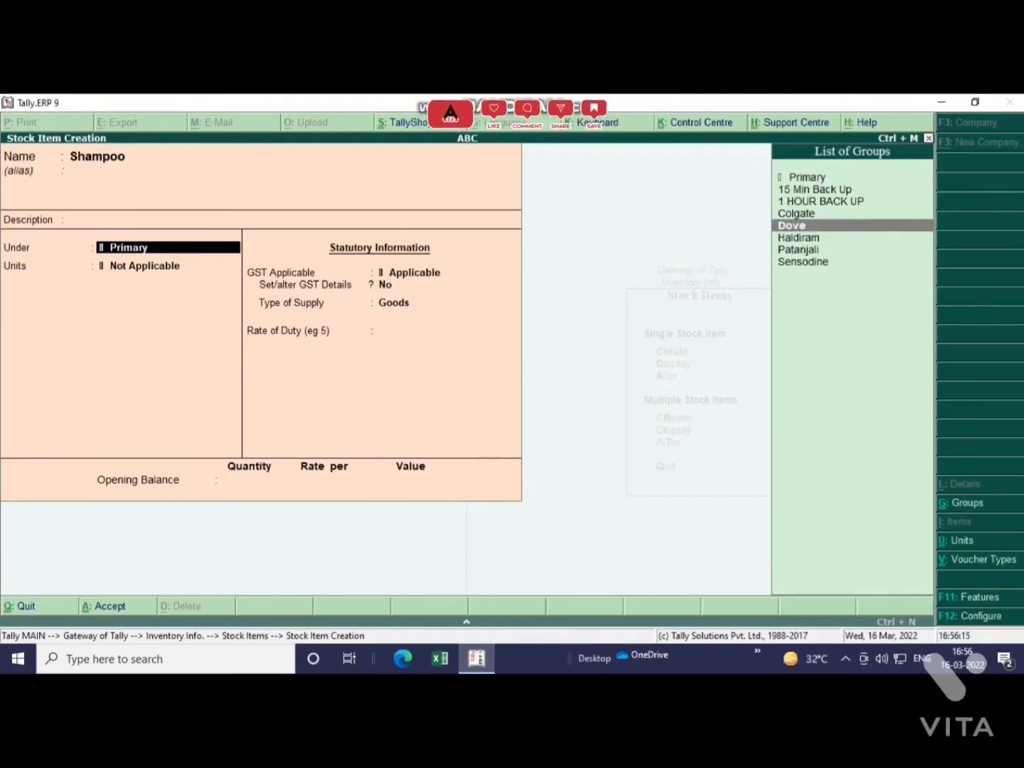
key(Return)
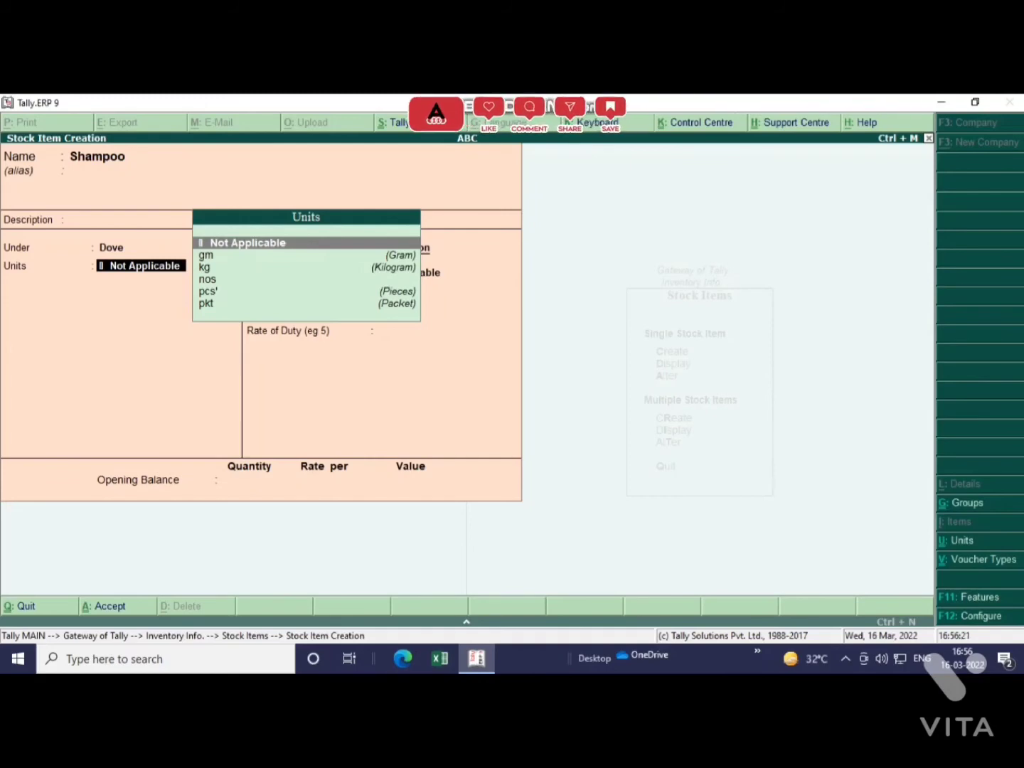
Step: Set Shampoo's unit to pcs' with alternate units Not Applicable and set components (BOM) kept at No
key(Down)
key(Down)
key(Down)
key(Down)
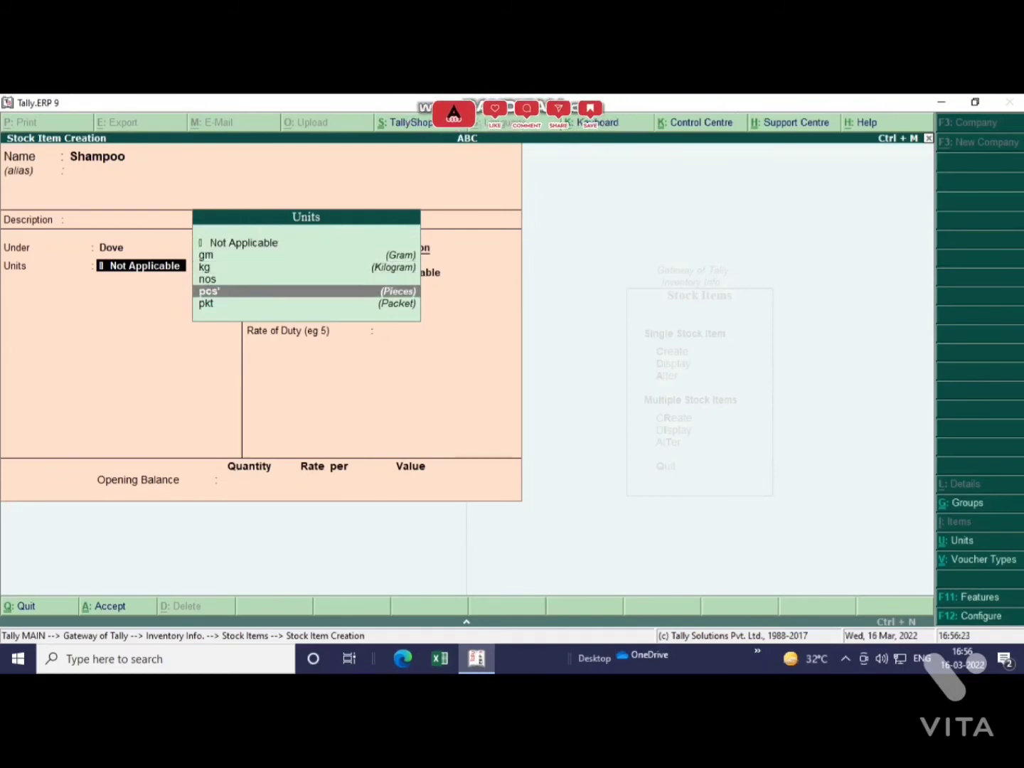
key(Return)
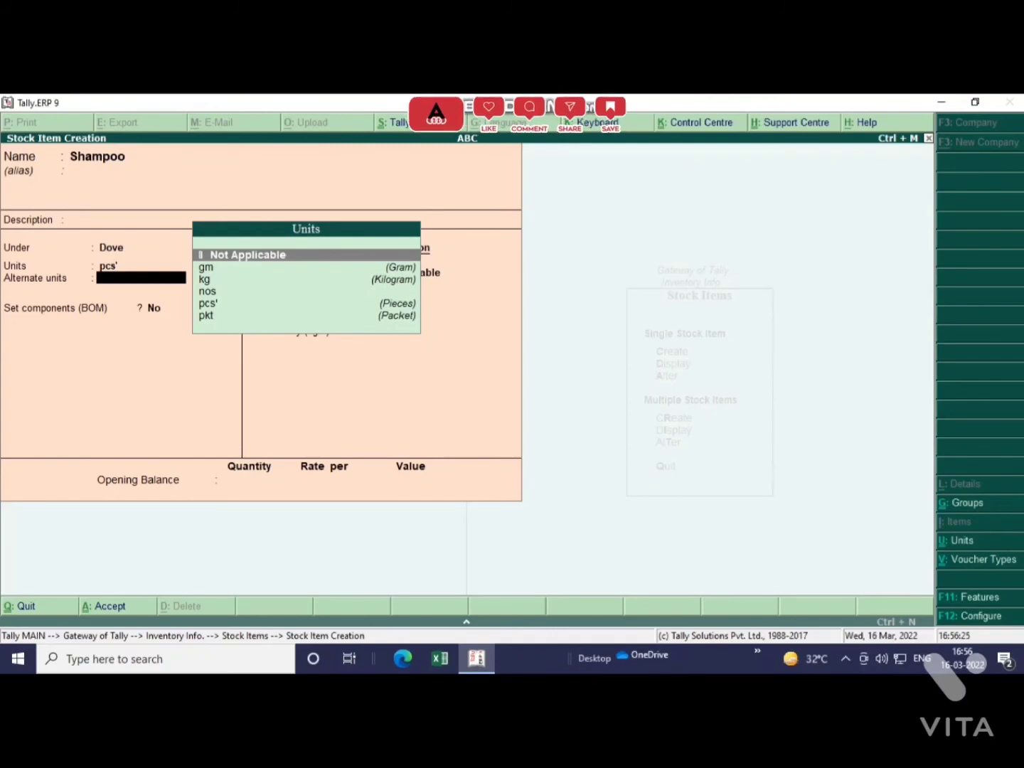
key(Return)
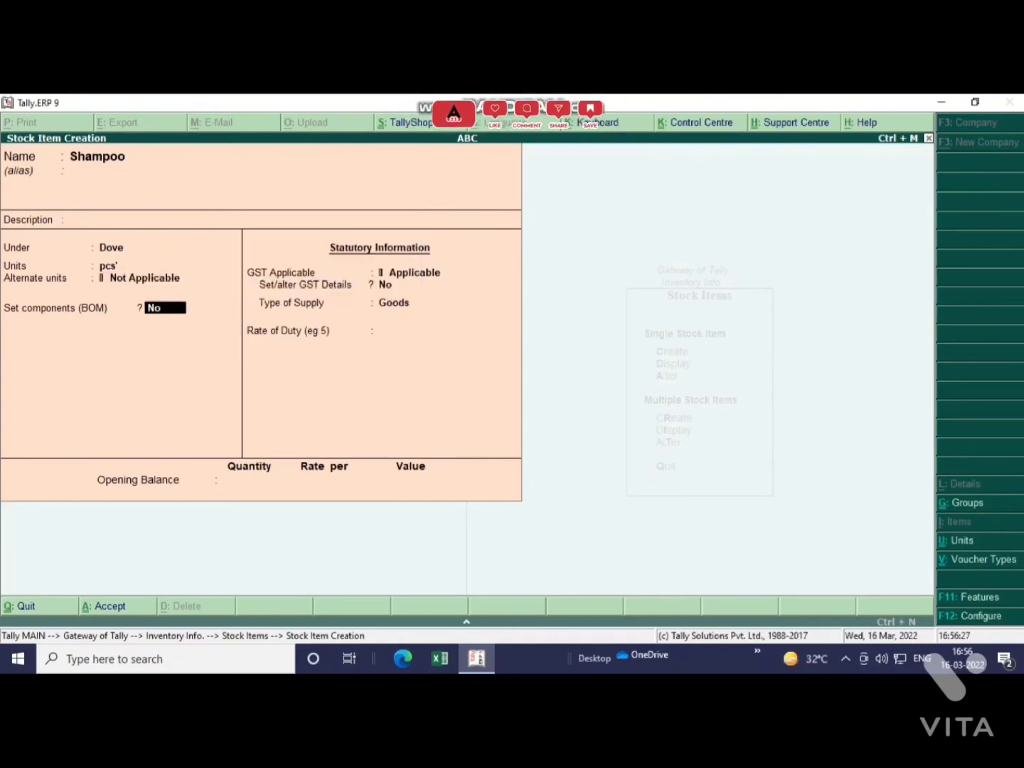
key(Return)
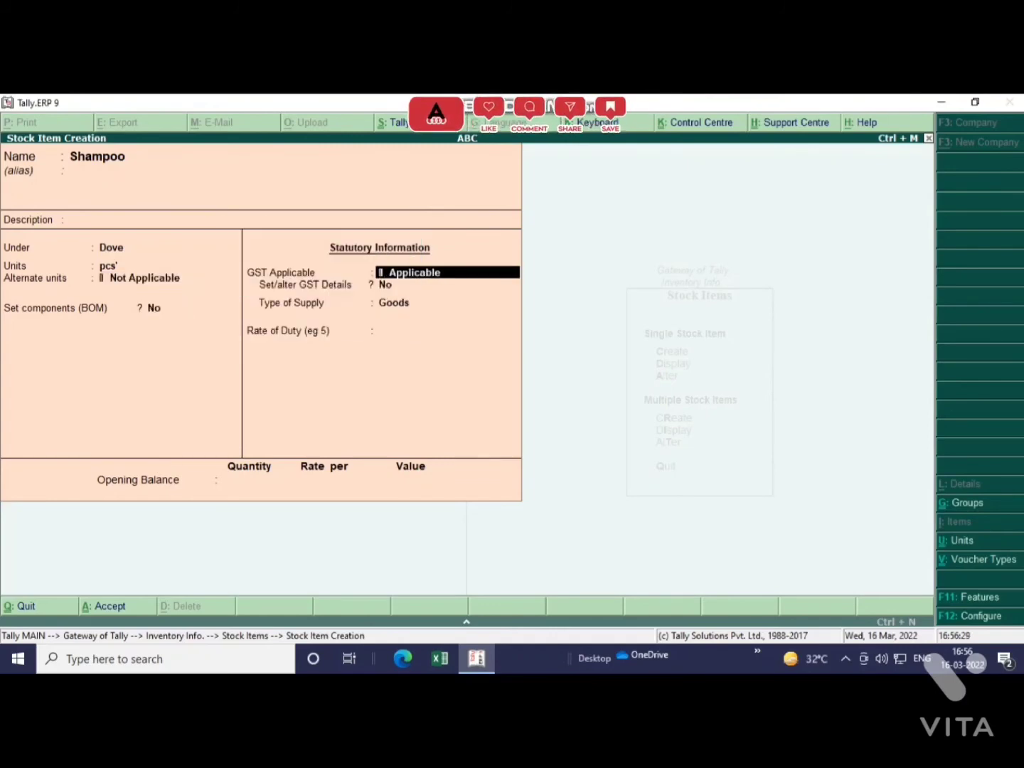
Step: Keep Shampoo's statutory defaults: GST Applicable, no GST detail changes, supply type Goods and rate of duty 0
key(Return)
key(Return)
key(Return)
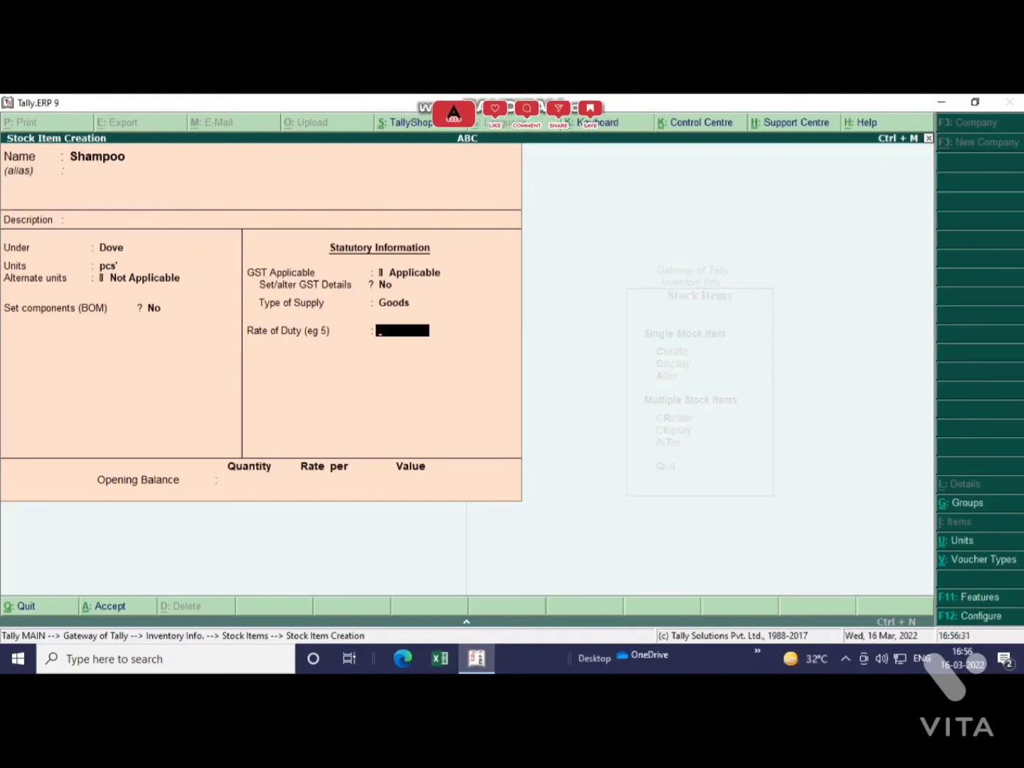
key(Return)
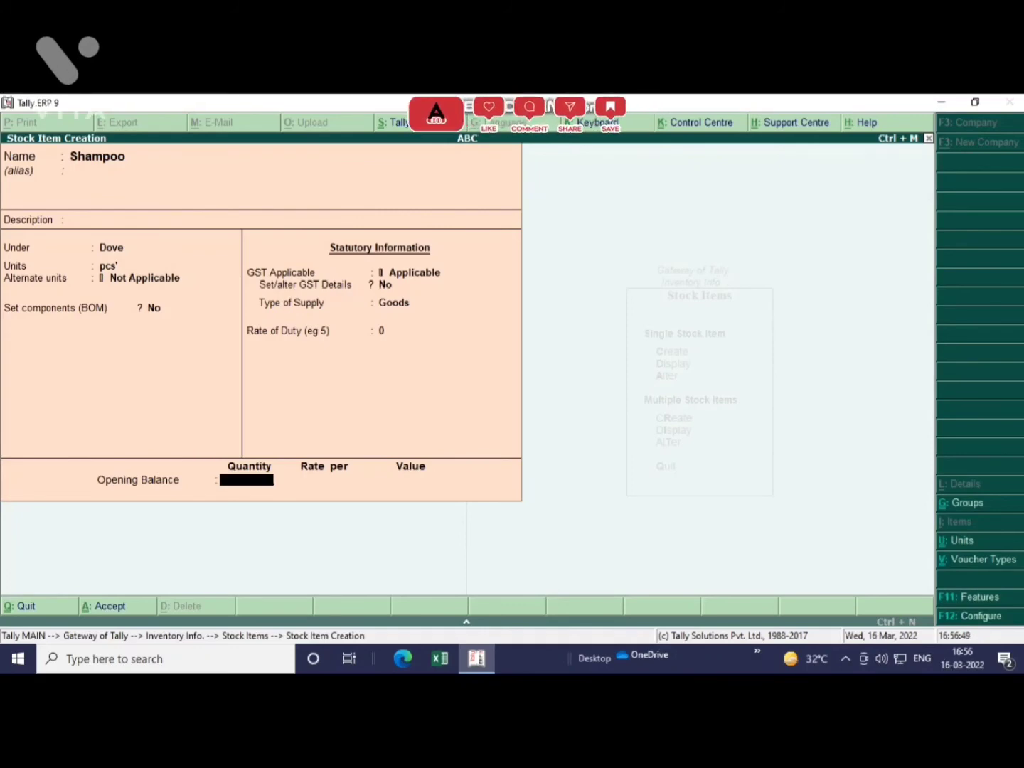
Step: Enter Shampoo's opening balance of 2 pcs' at a rate of 250 per pcs', and save the stock item
text(2)
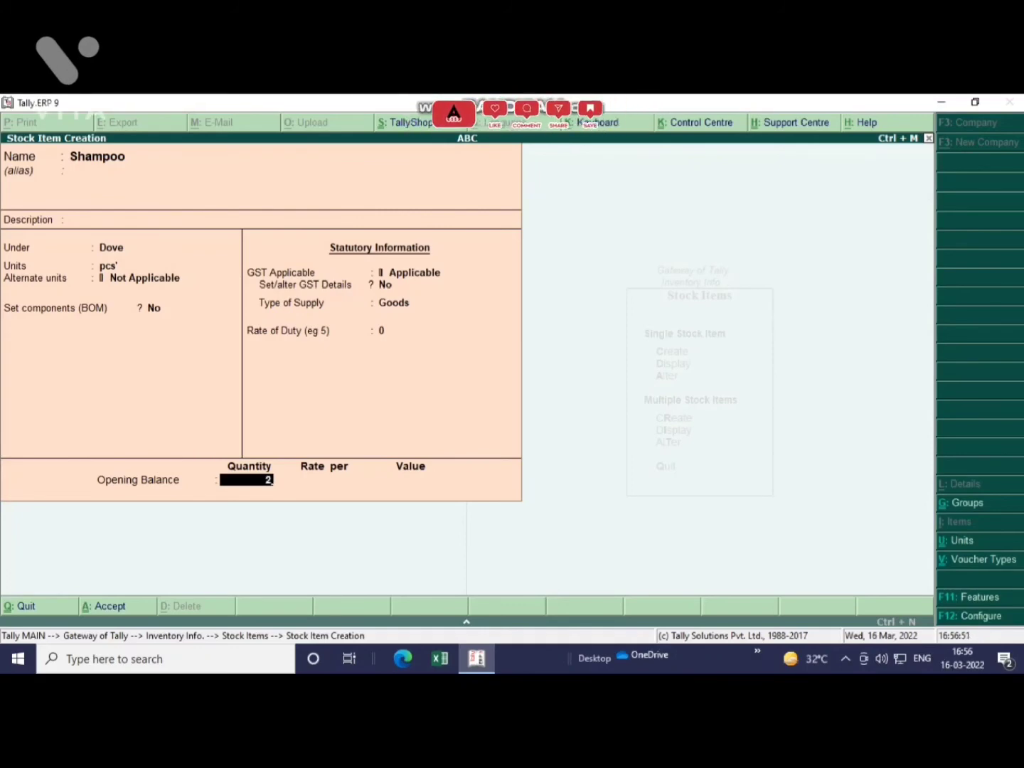
key(Return)
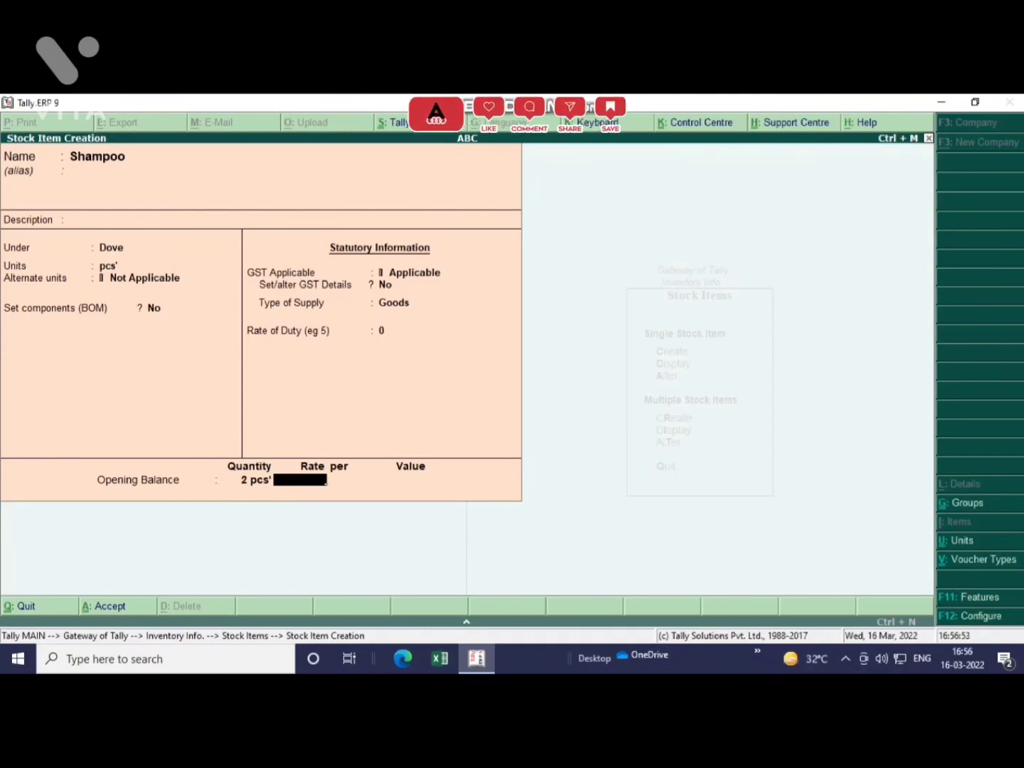
text(250)
key(Return)
key(Return)
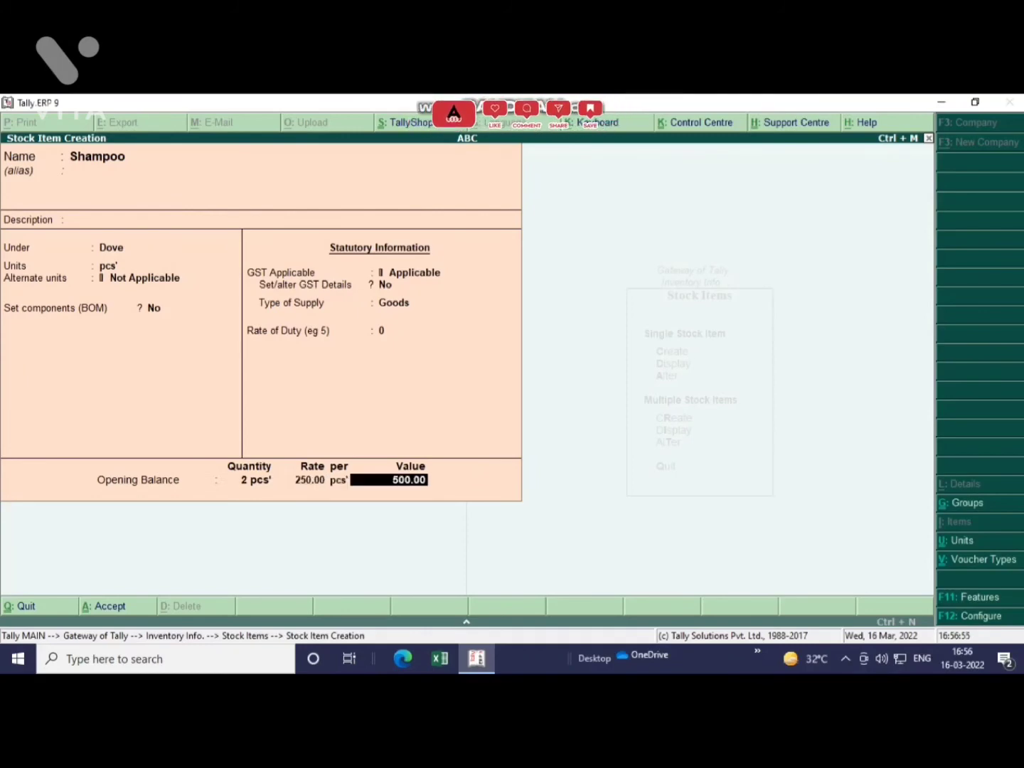
key(Return)
key(Return)
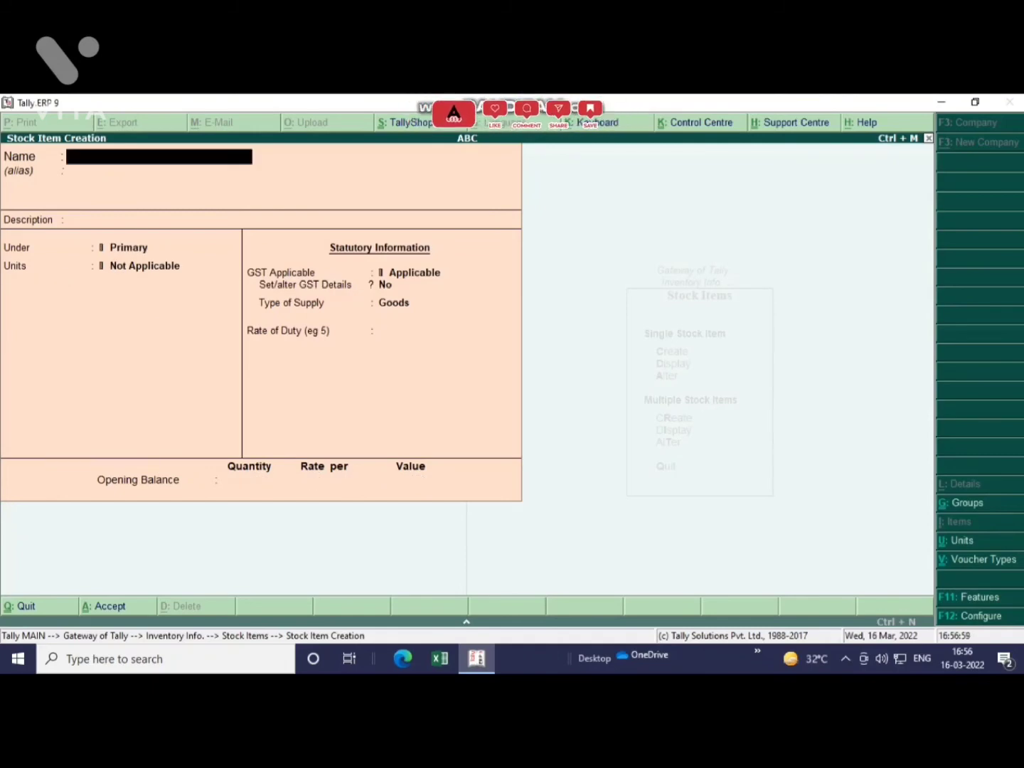
Step: Name the next stock item Facewash, leaving its alias and description blank
text(F)
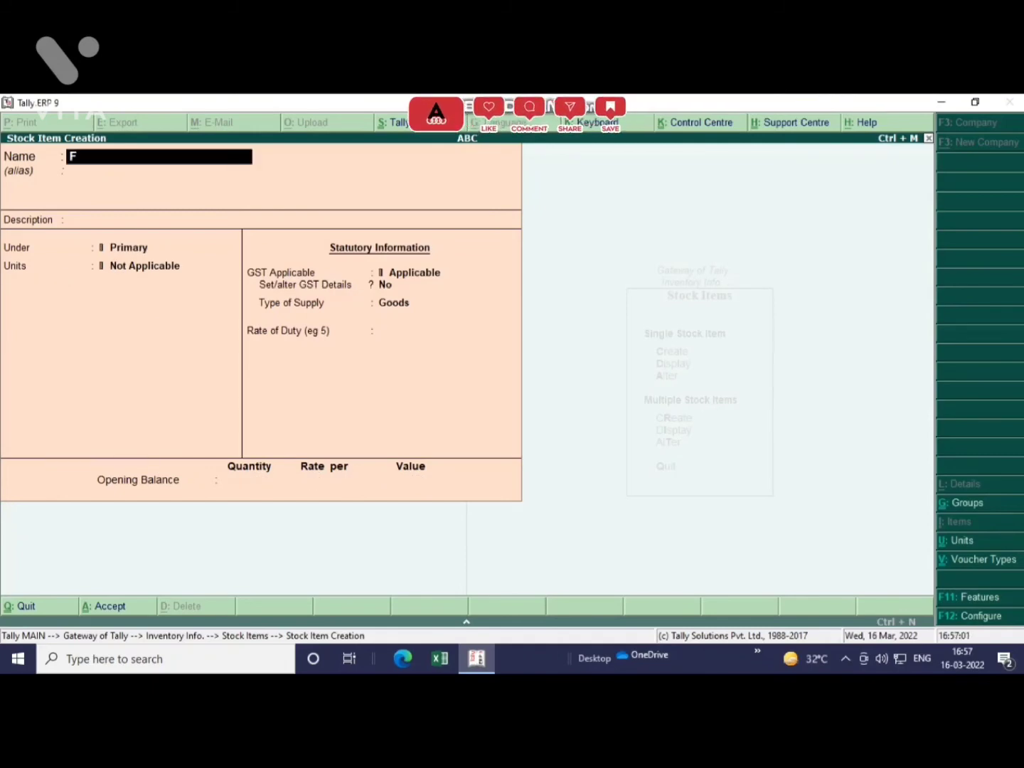
text(acewash)
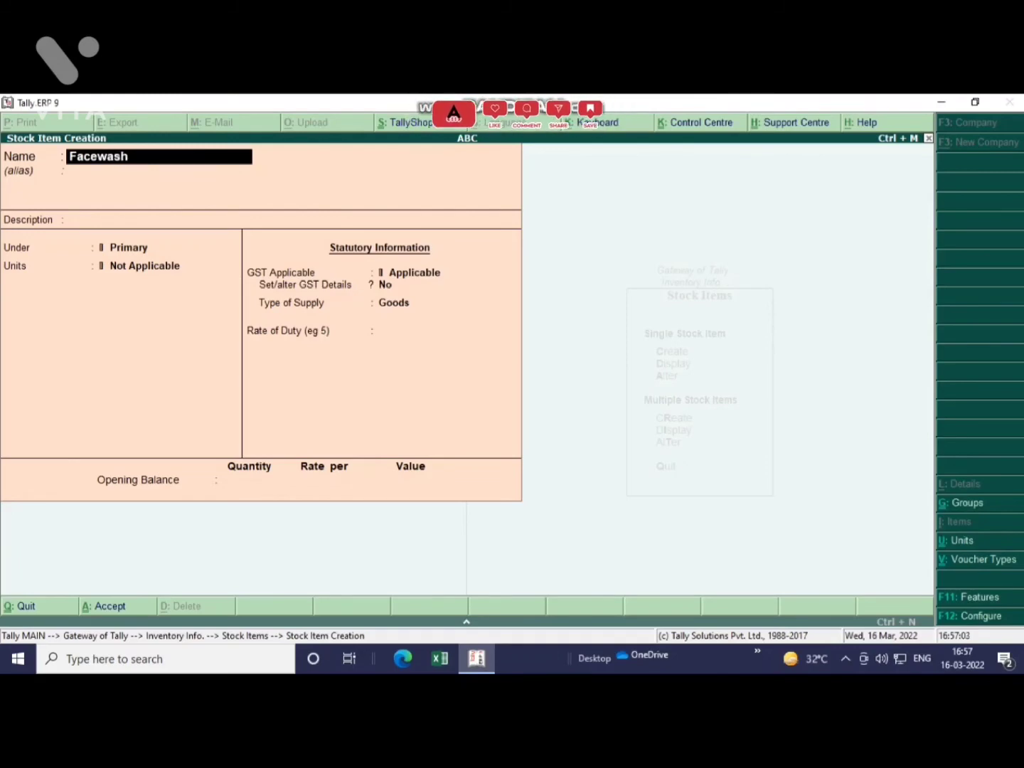
key(Return)
key(Return)
key(Return)
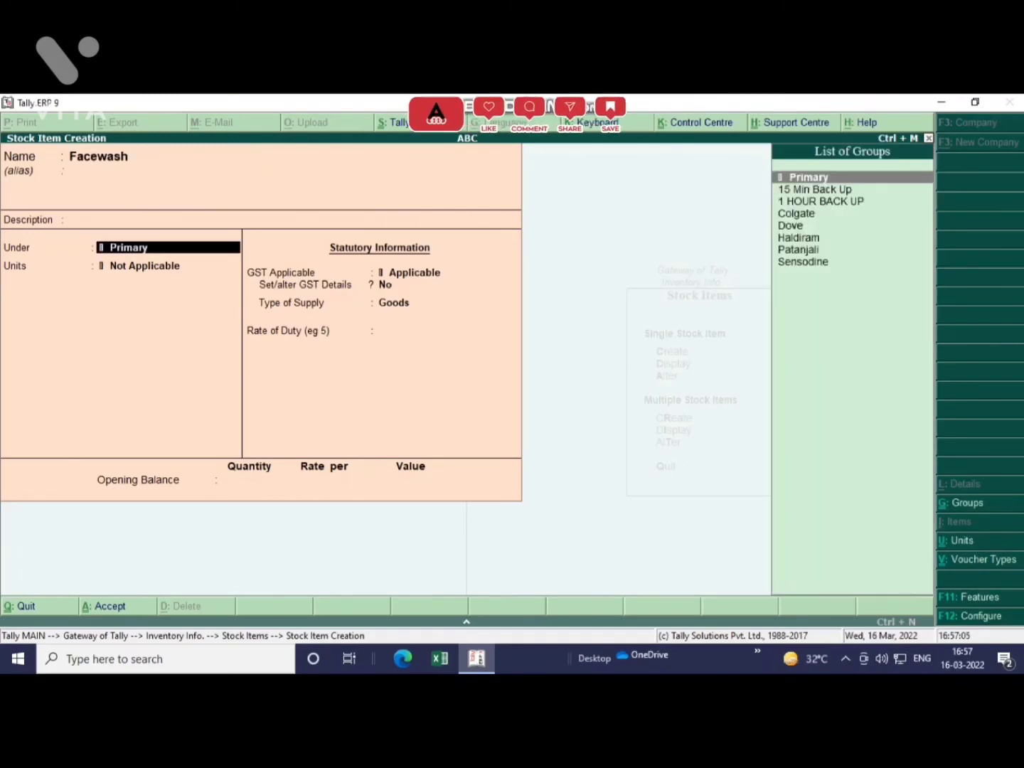
Step: Place the Facewash stock item under the Patanjali stock group
key(Down)
key(Down)
key(Down)
key(Down)
key(Down)
key(Down)
key(Return)
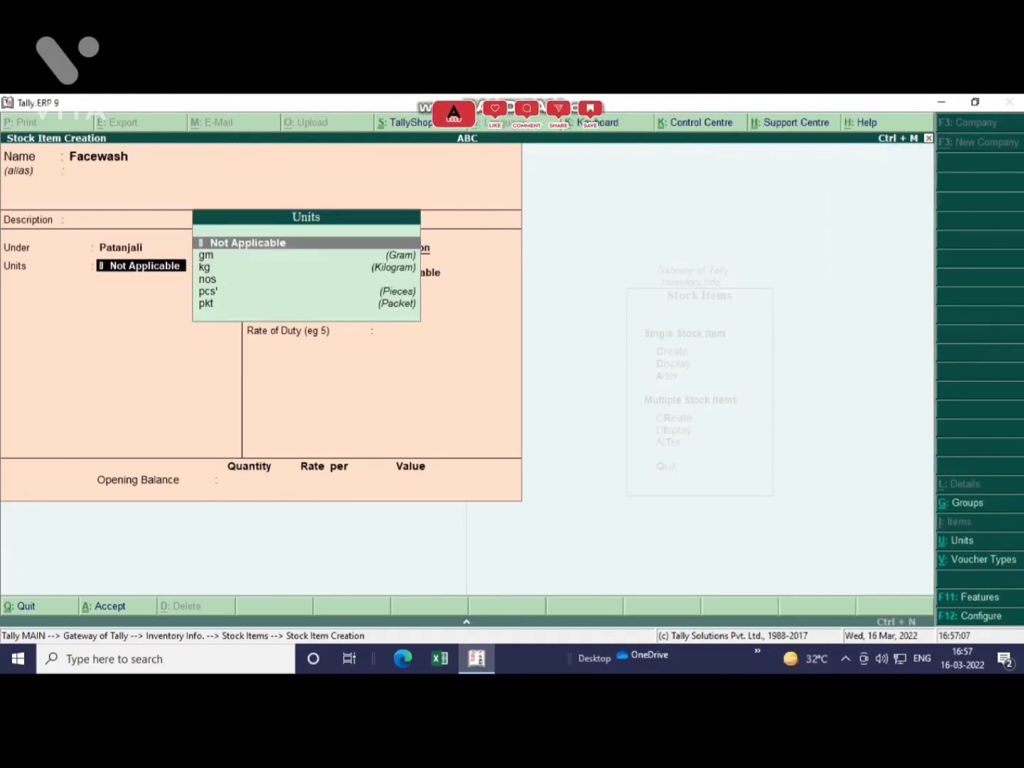
Step: Set Facewash's unit to pcs' with alternate units Not Applicable
key(Down)
key(Down)
key(Down)
key(Down)
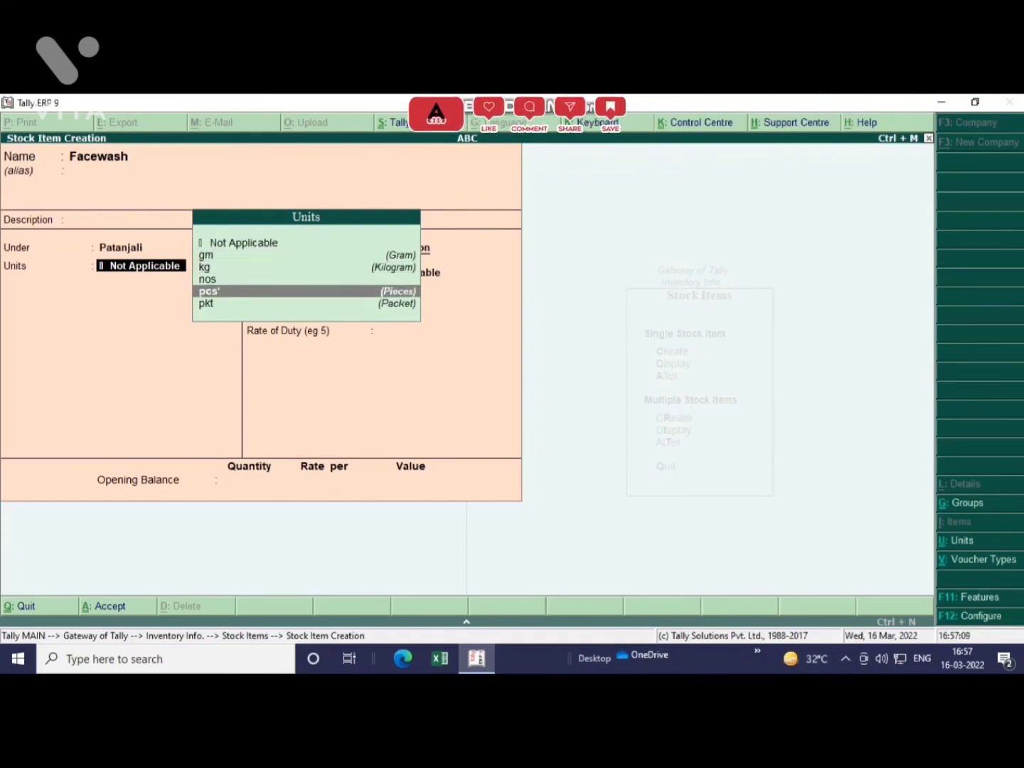
key(Return)
key(Return)
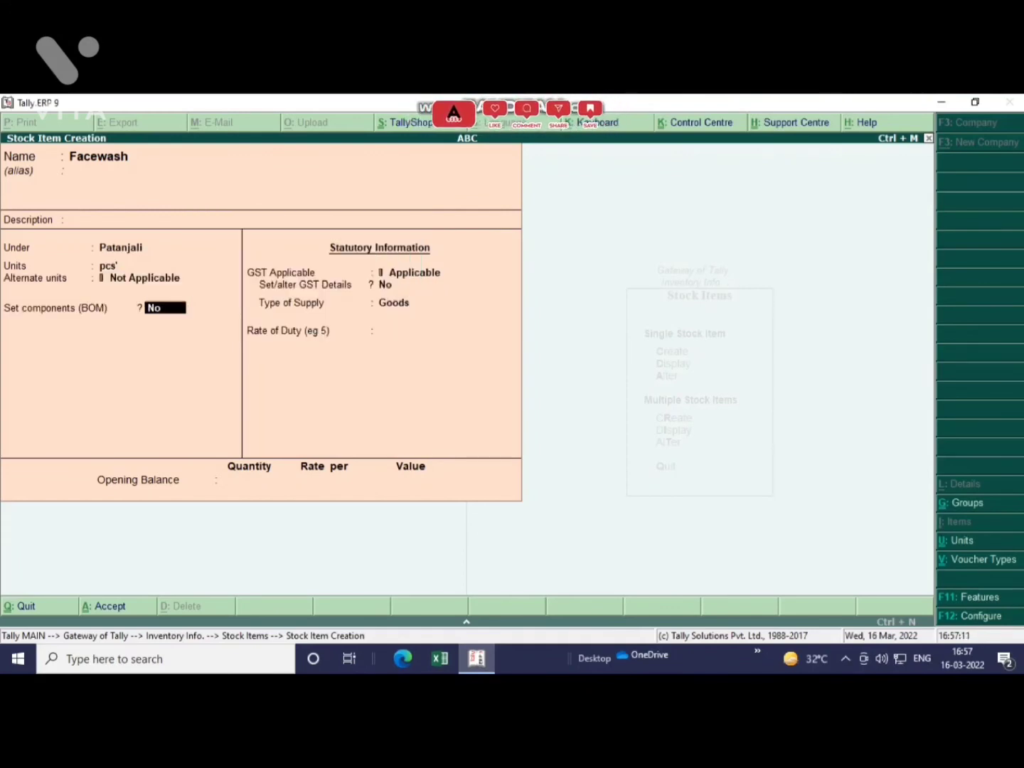
Step: Keep Facewash's BOM and GST defaults, set the rate of duty to 0, and save it without an opening balance
key(Return)
key(Return)
key(Return)
key(Return)
key(Return)
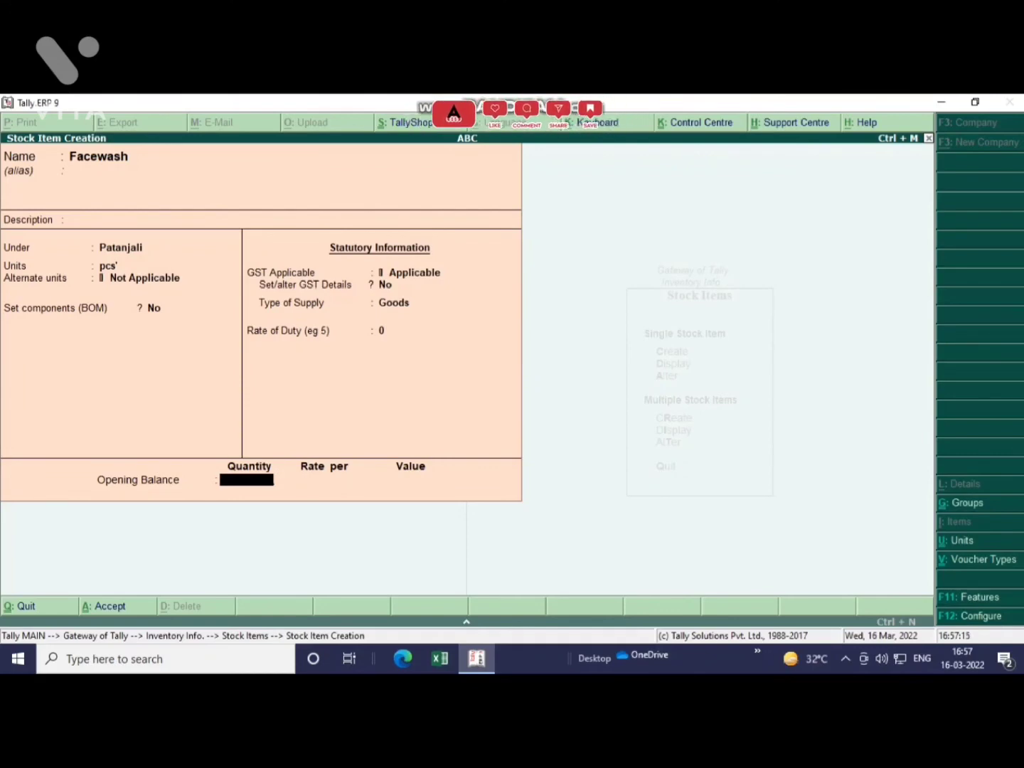
key(Return)
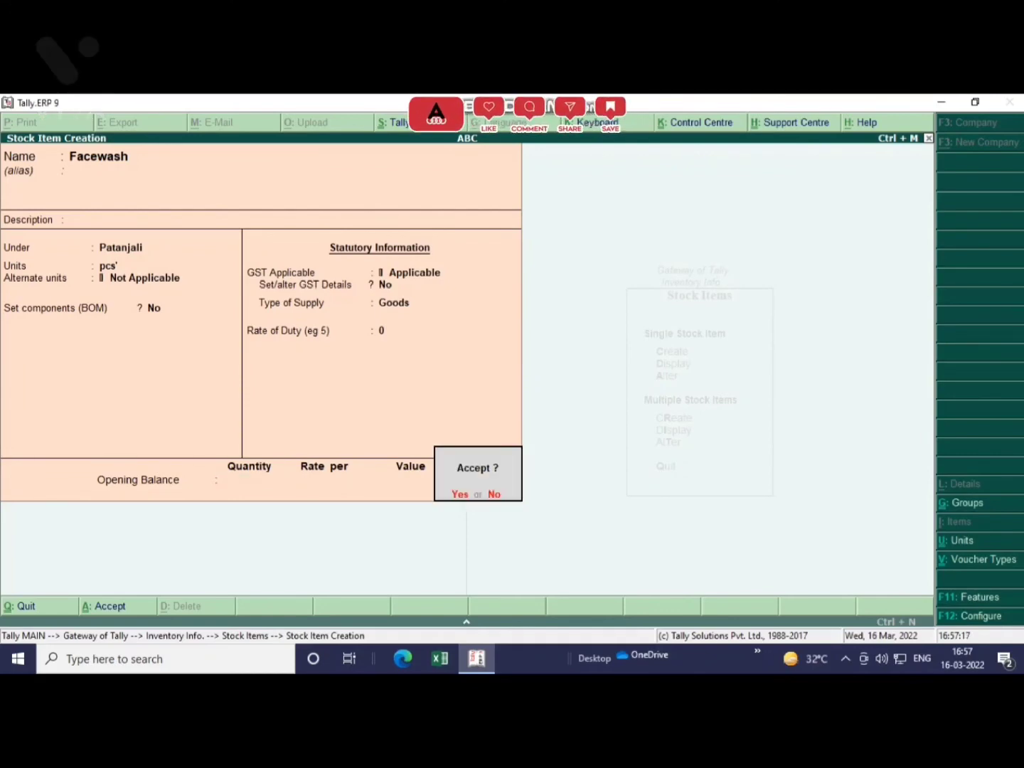
key(Return)
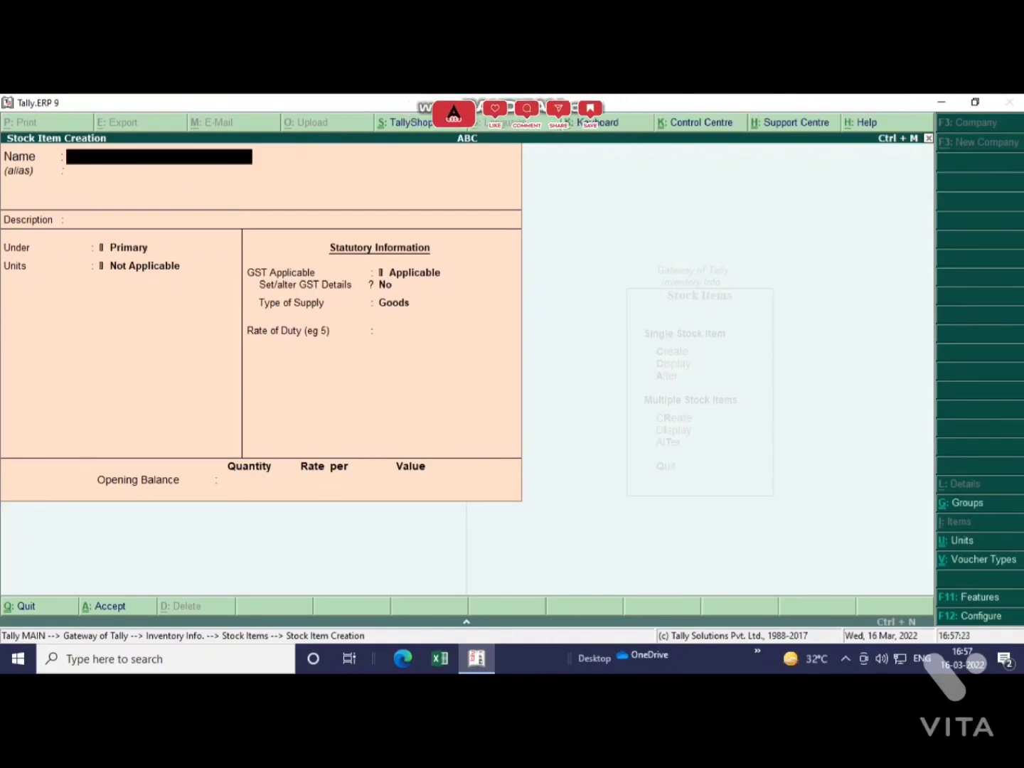
Step: Name the next stock item Bhujia1, leaving its alias and description blank
text(Bhujia)
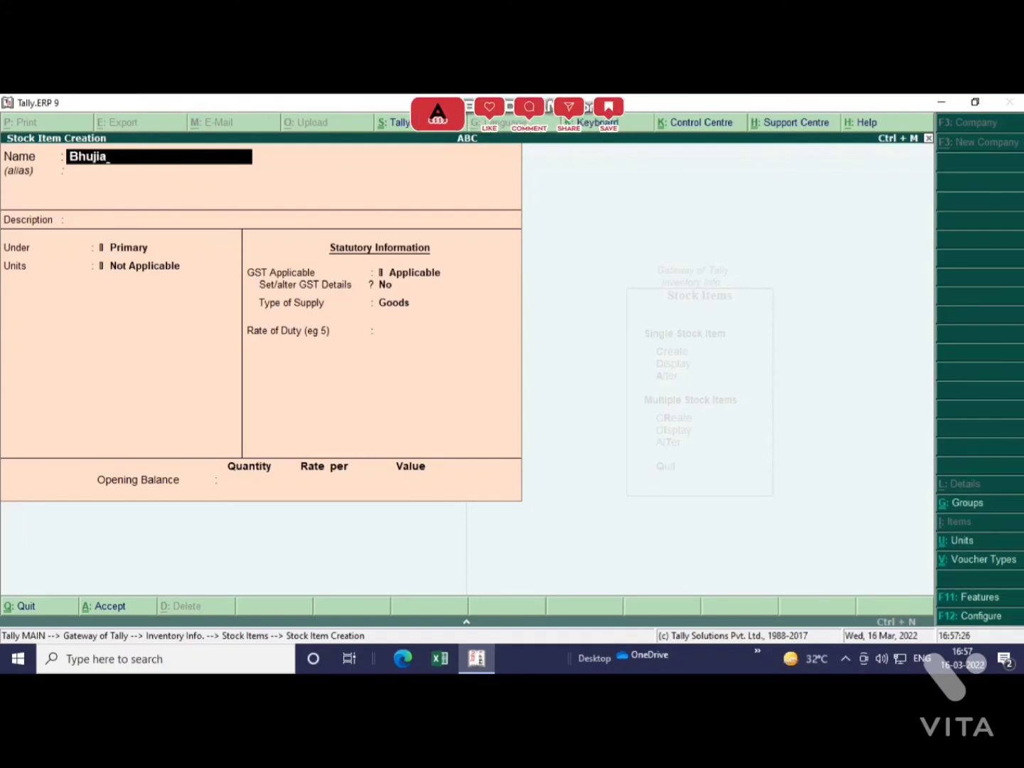
key(Return)
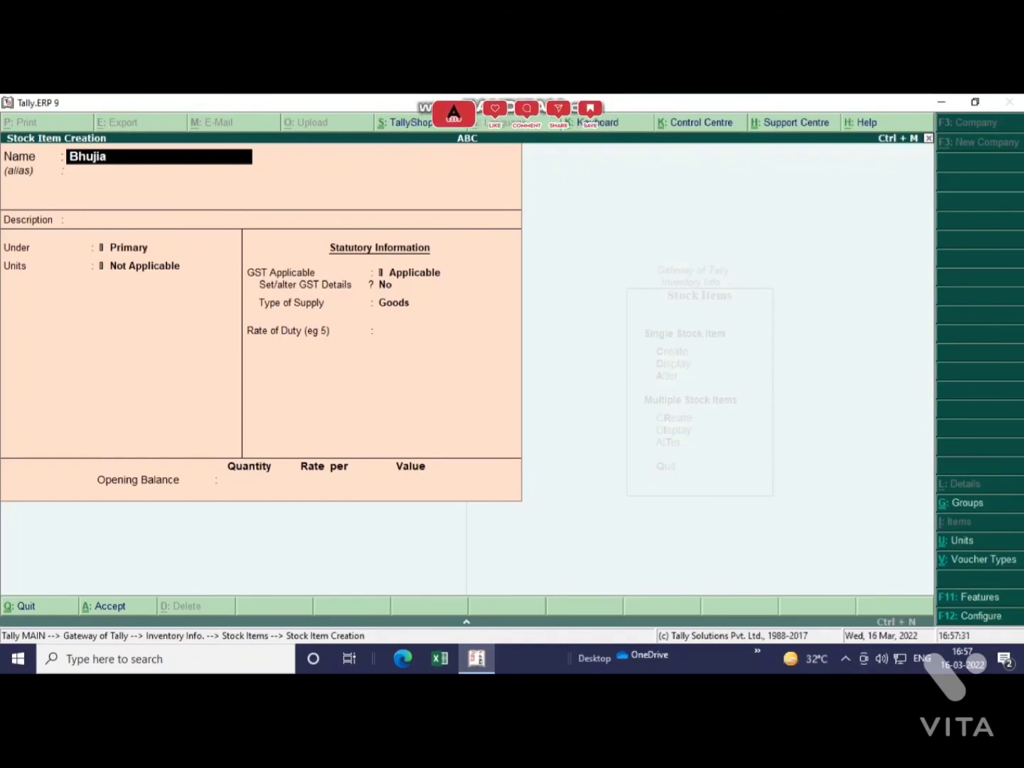
text(1)
key(Return)
key(Return)
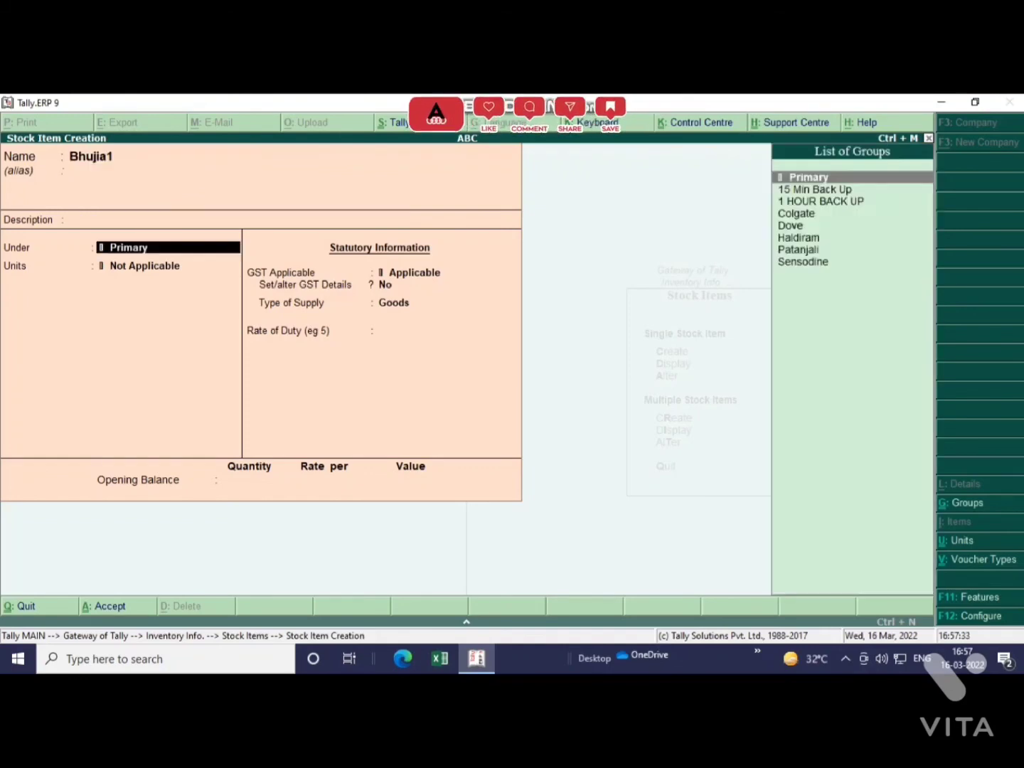
Step: Place the Bhujia1 stock item under the Haldiram stock group
key(Down)
key(Down)
key(Down)
key(Down)
key(Down)
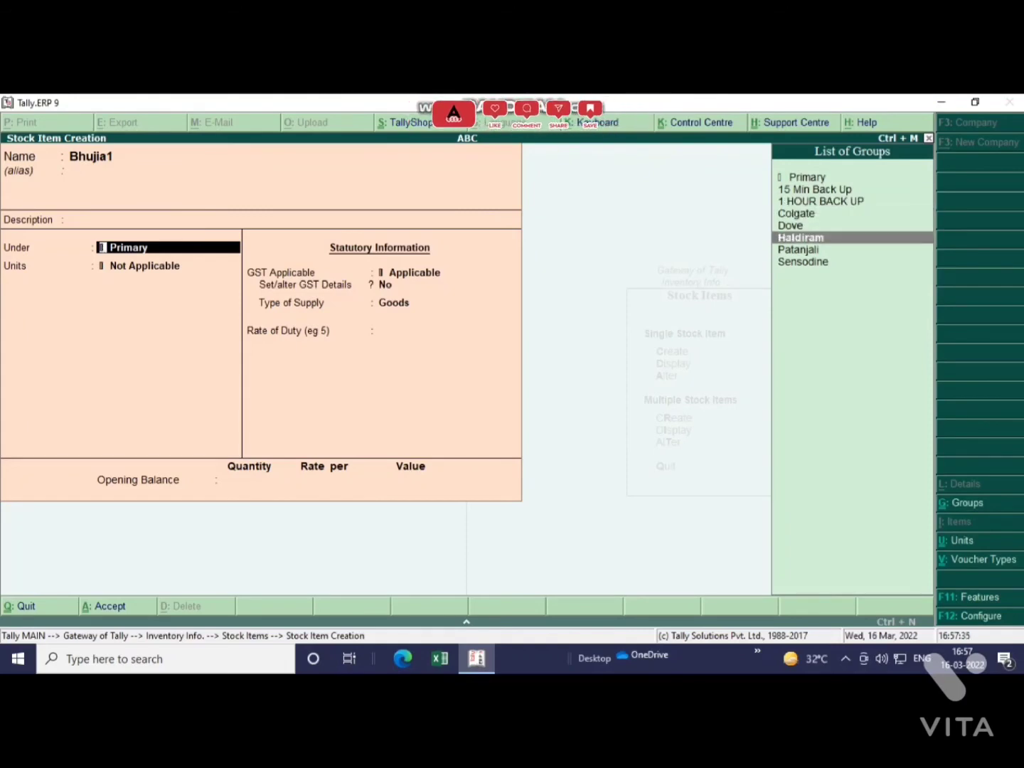
key(Return)
Step: Set Bhujia1's unit to pkt with alternate units Not Applicable
key(Down)
key(Down)
key(Down)
key(Down)
key(Down)
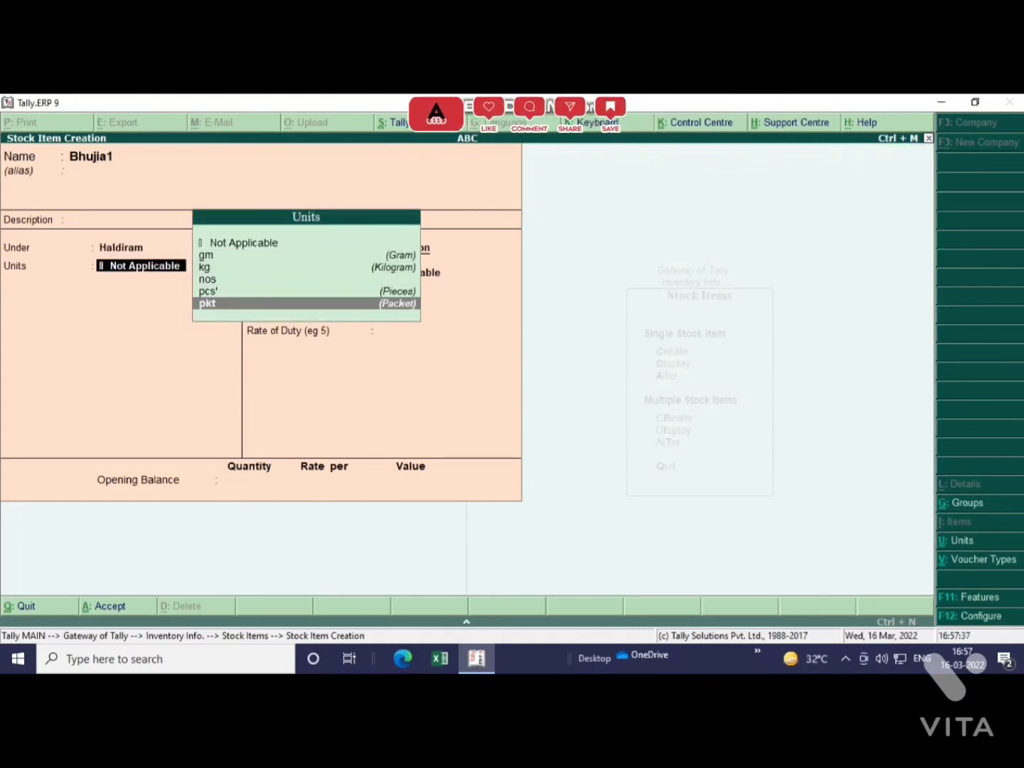
key(Return)
key(Return)
Step: Keep BOM at No, GST Applicable without GST details, supply type Goods, and rate of duty 0 for Bhujia1
key(Return)
key(Return)
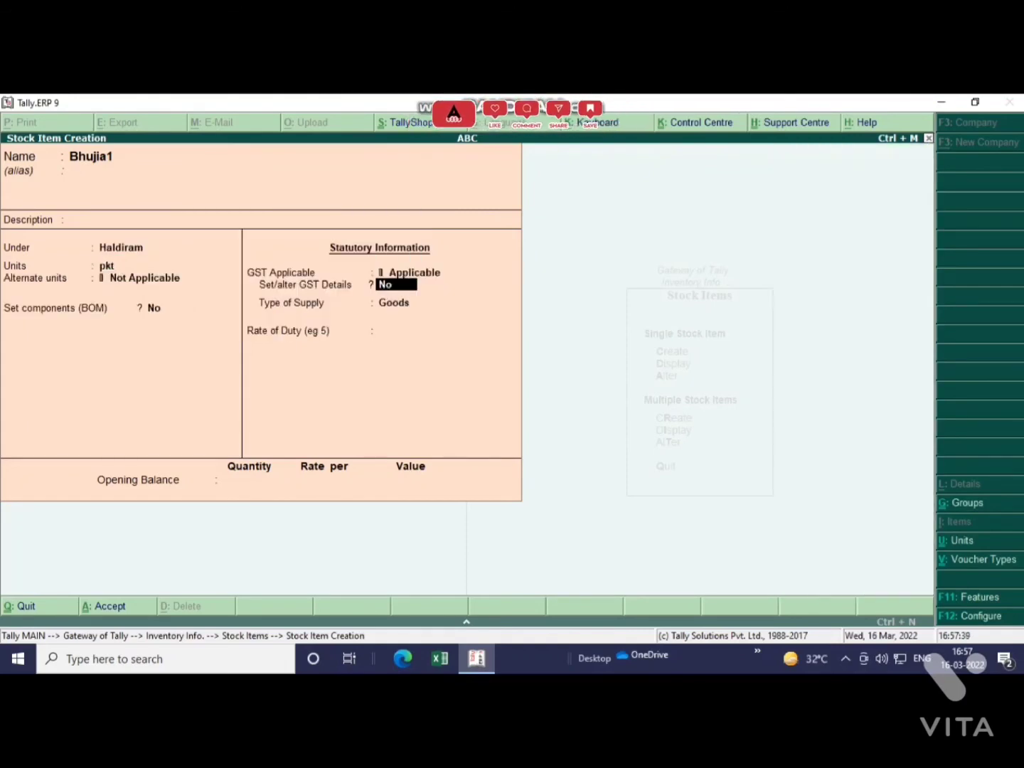
key(Return)
key(Return)
key(Return)
Step: Enter Bhujia1's opening balance of 7 pkt at a rate of 50 per pkt, save it, and leave stock item creation
text(7)
key(Return)
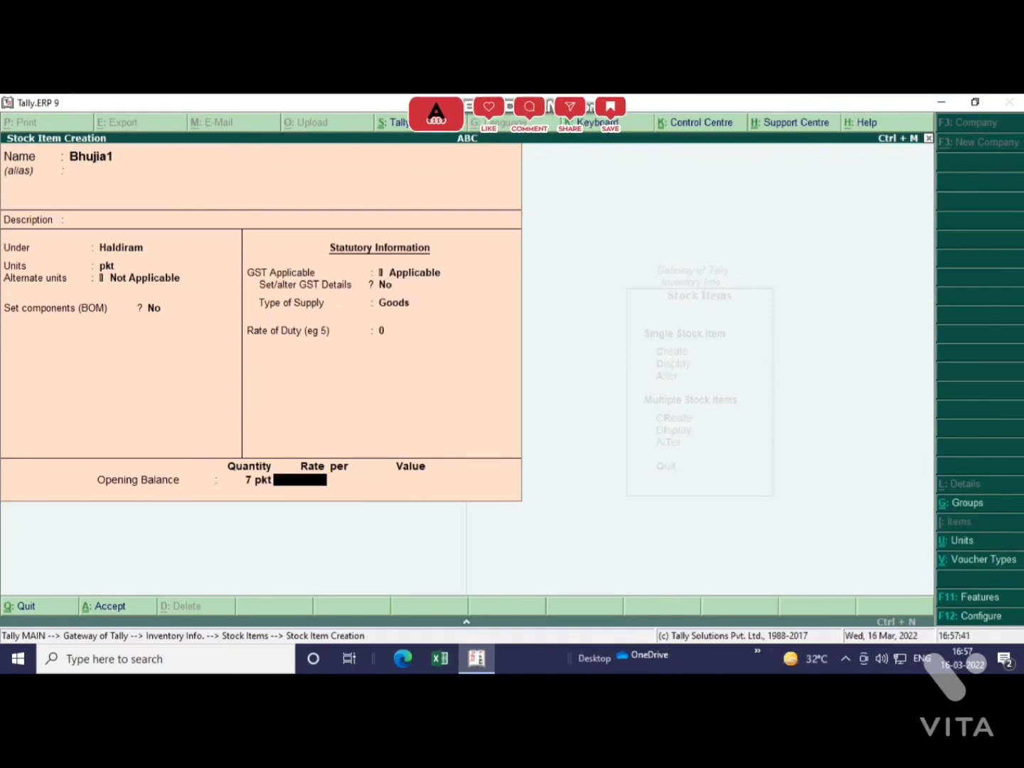
text(50)
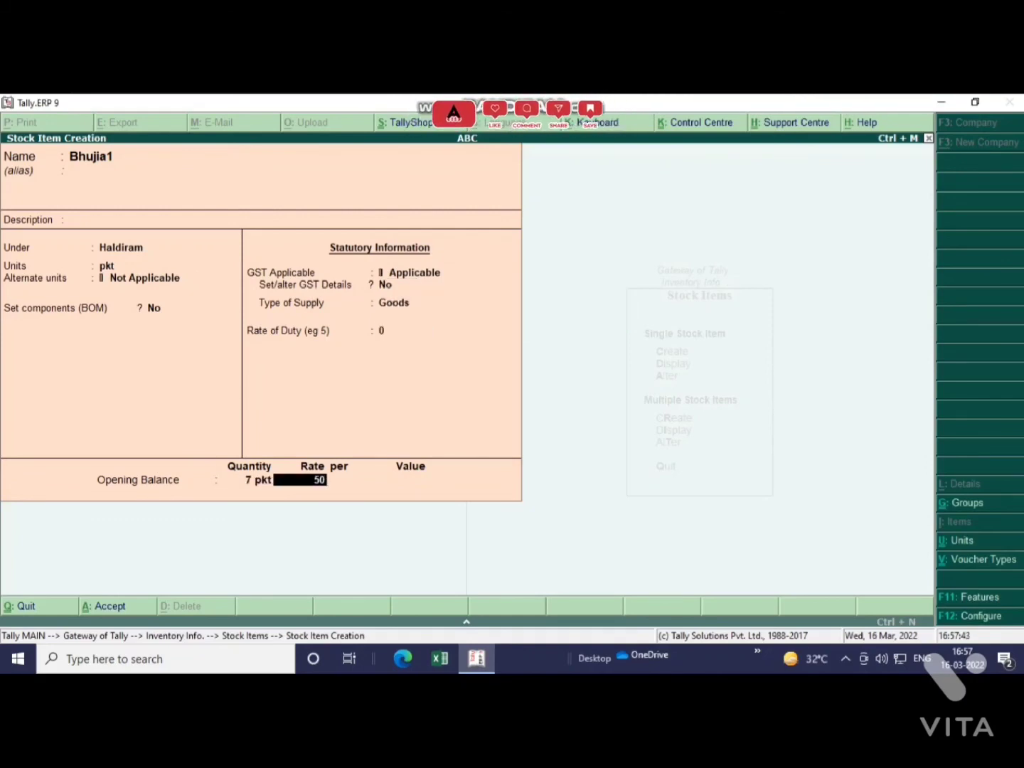
key(Return)
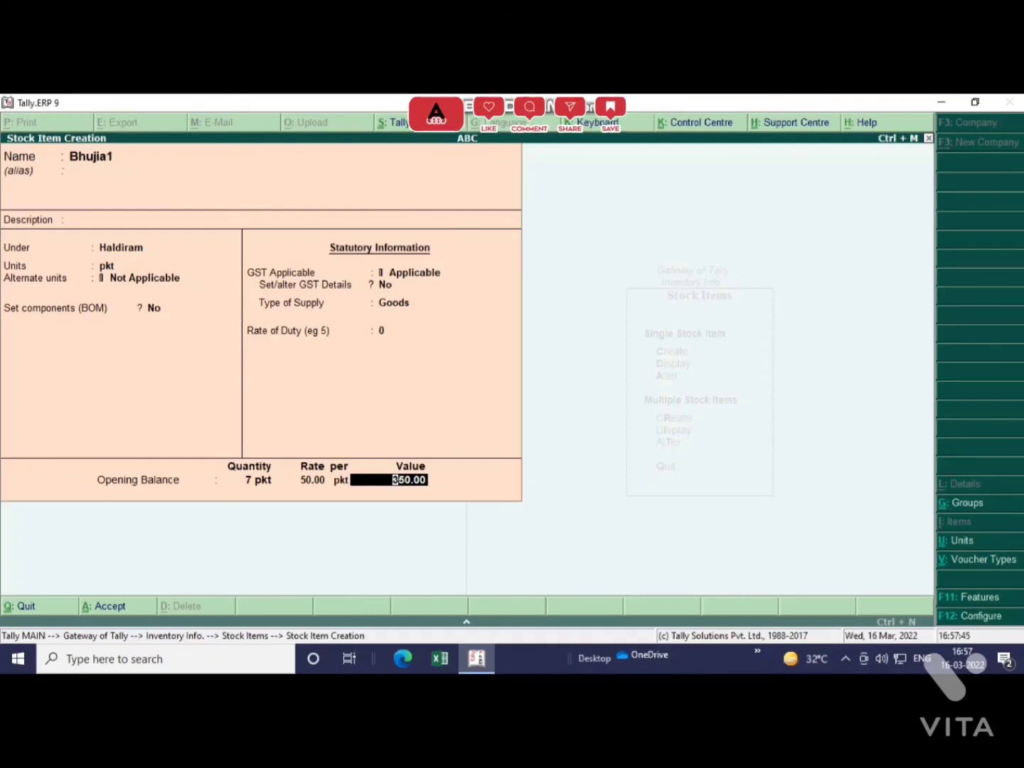
key(Return)
key(Return)
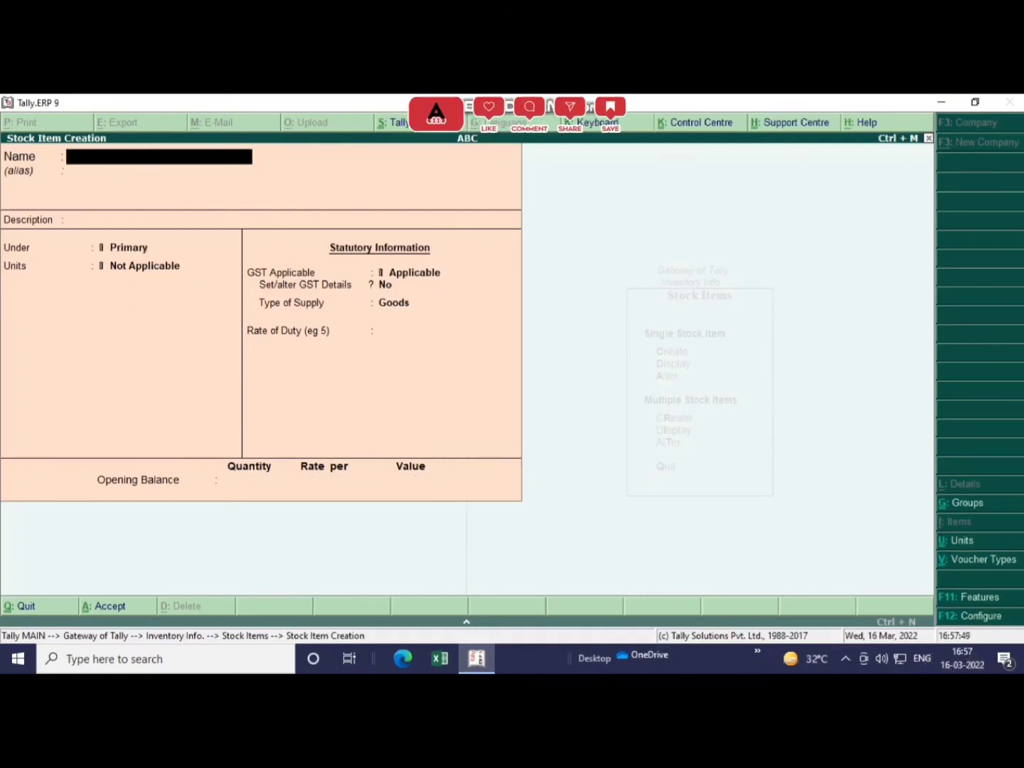
key(Escape)
key(Return)
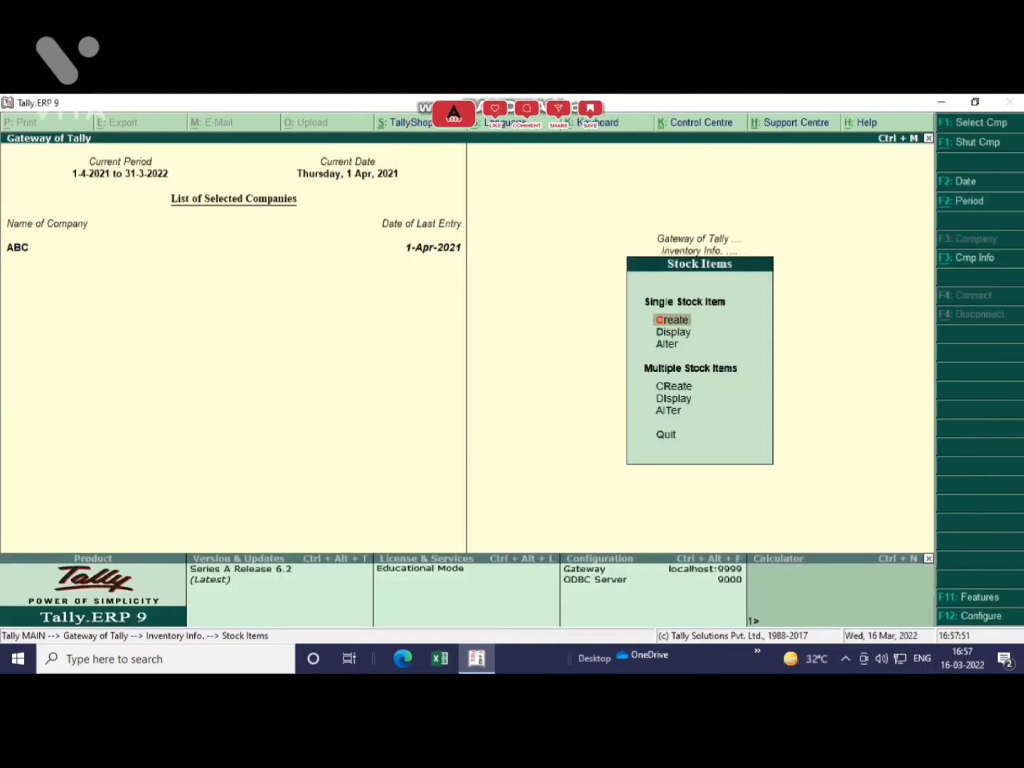
Step: Display multiple stock items for the All Items group
key(Down)
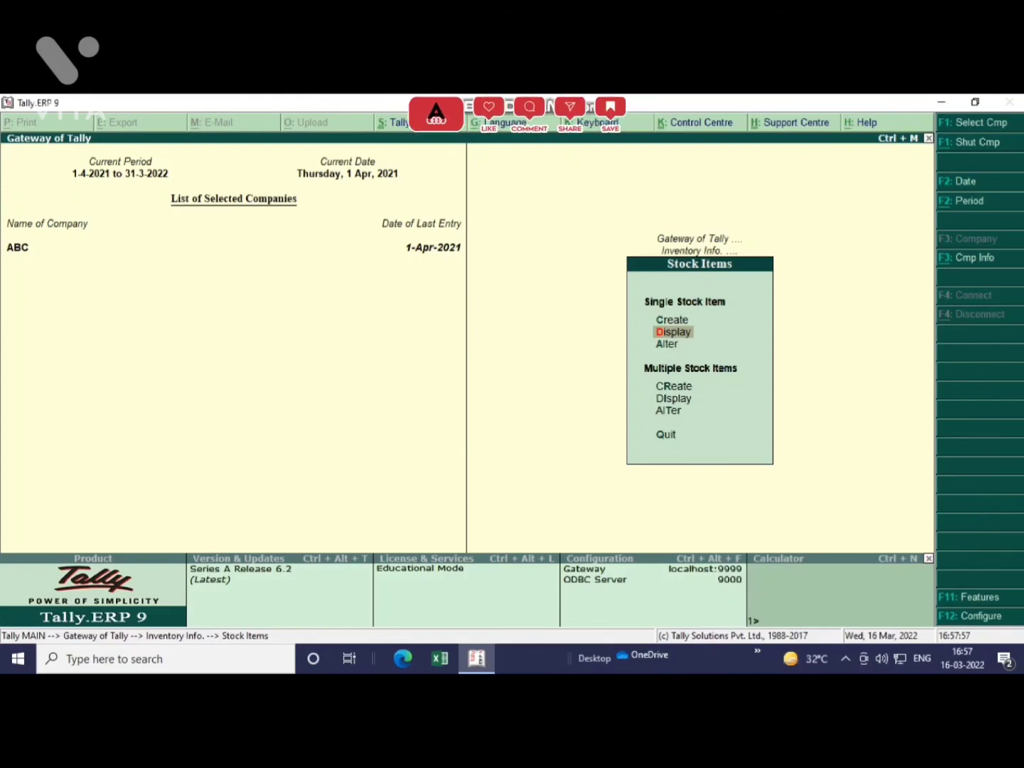
key(Down)
key(Down)
key(Down)
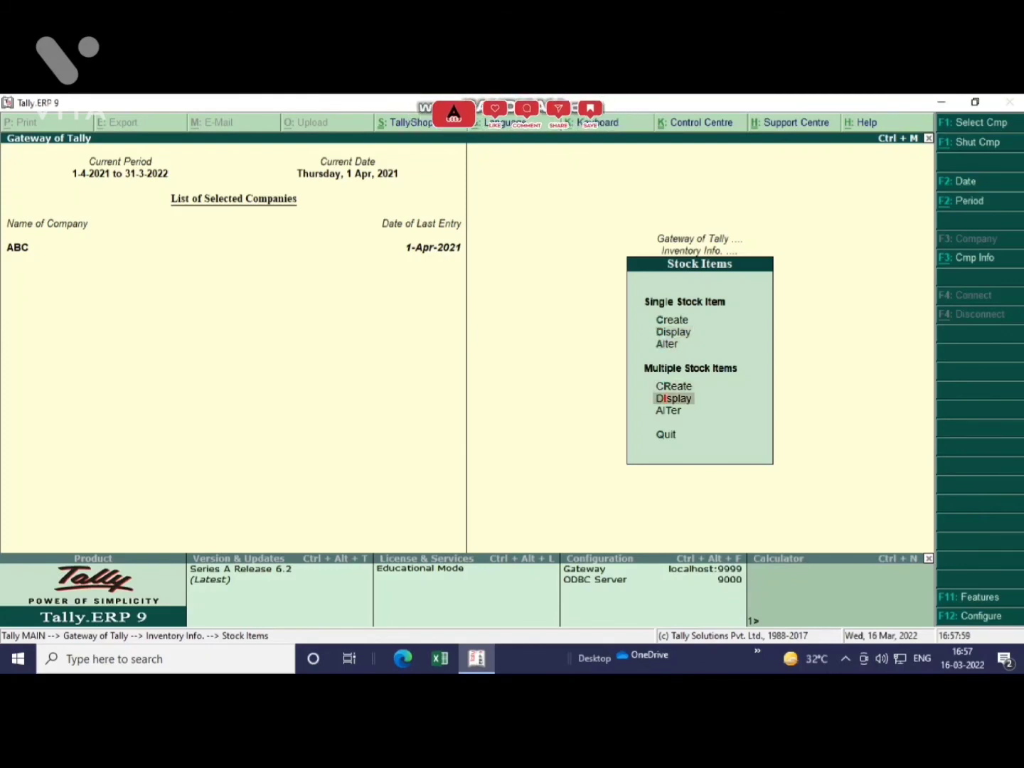
key(Return)
key(Return)
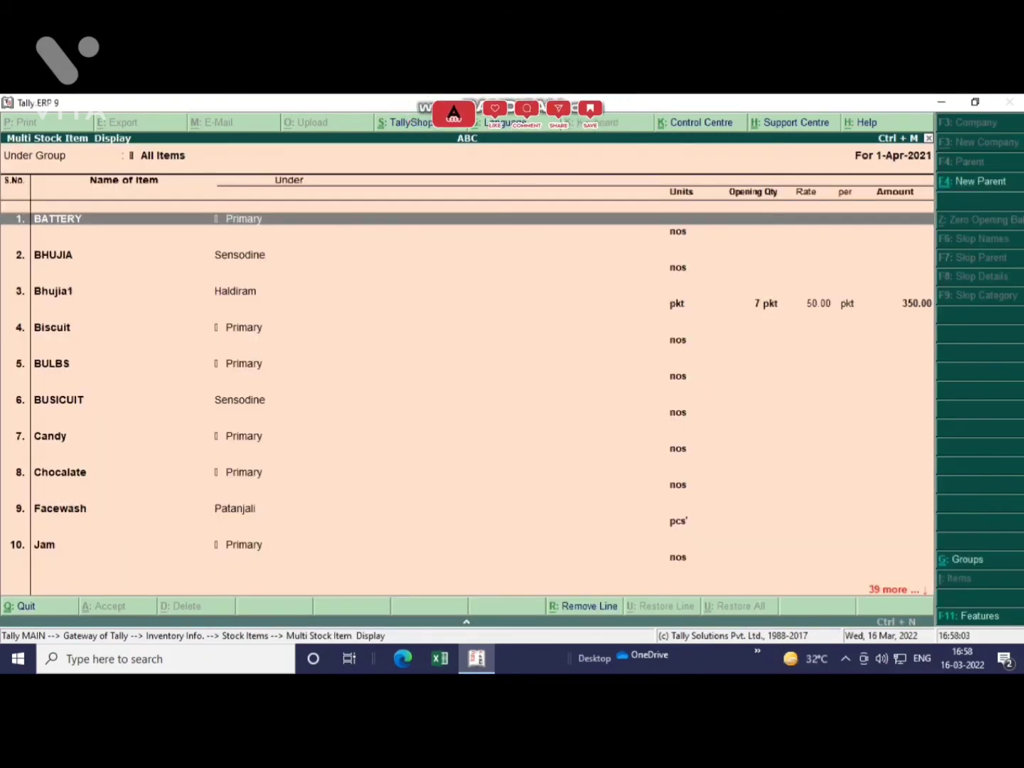
Step: Review the full stock item list, checking each item's group, unit, opening quantity, rate and amount
key(Down)
key(Down)
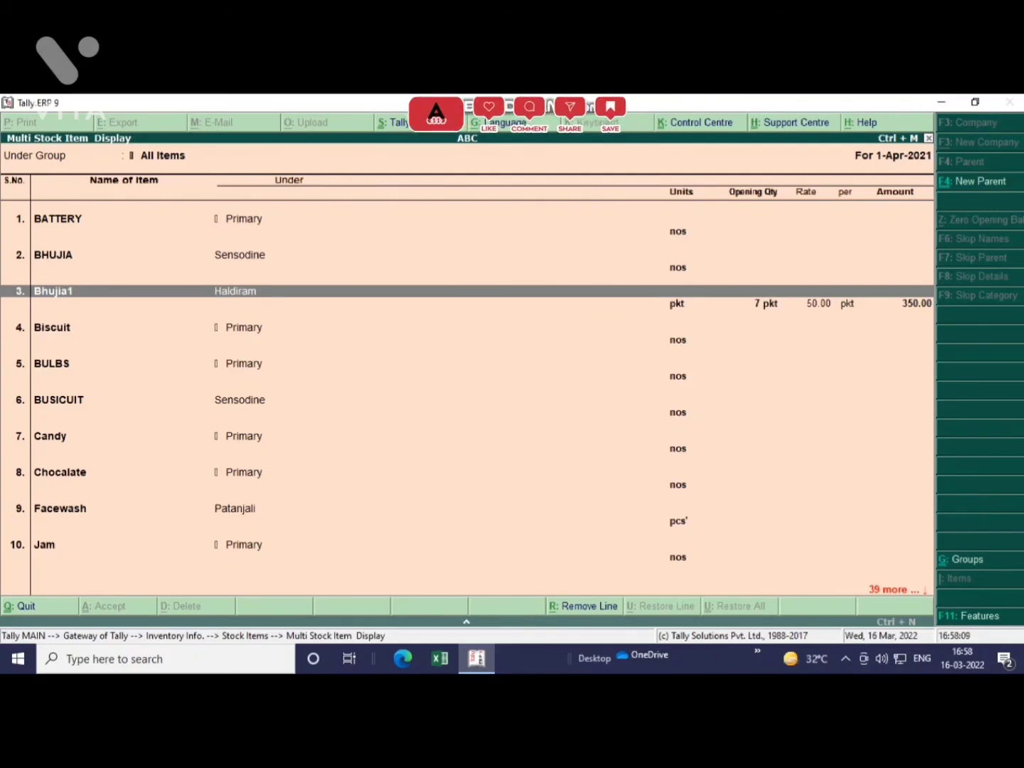
key(Down)
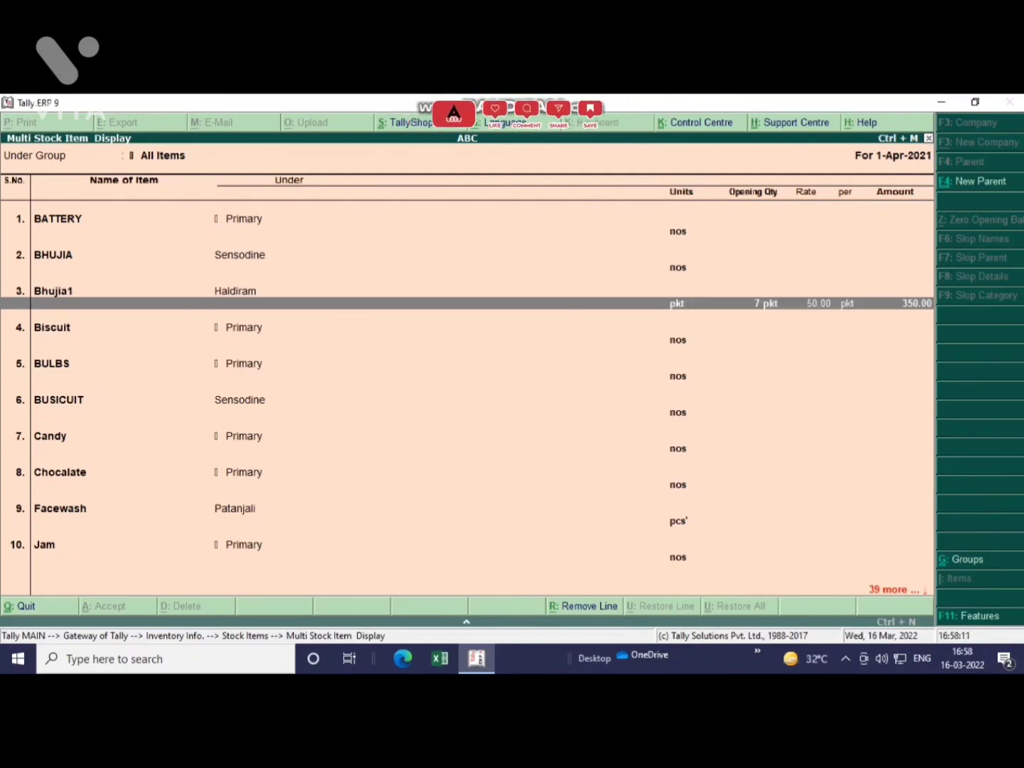
key(Up)
key(Up)
key(Up)
key(Up)
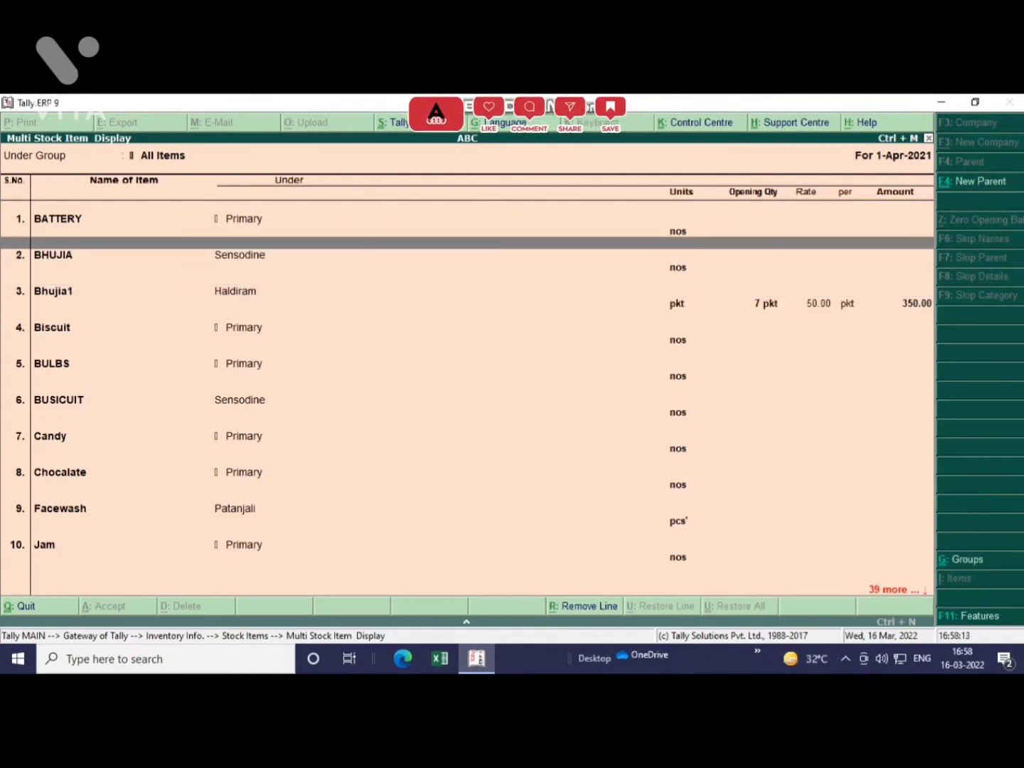
key(Up)
key(Down)
key(Down)
key(Down)
key(Down)
key(Down)
key(Down)
key(Down)
key(Down)
key(Down)
key(Down)
key(Down)
key(Down)
key(Down)
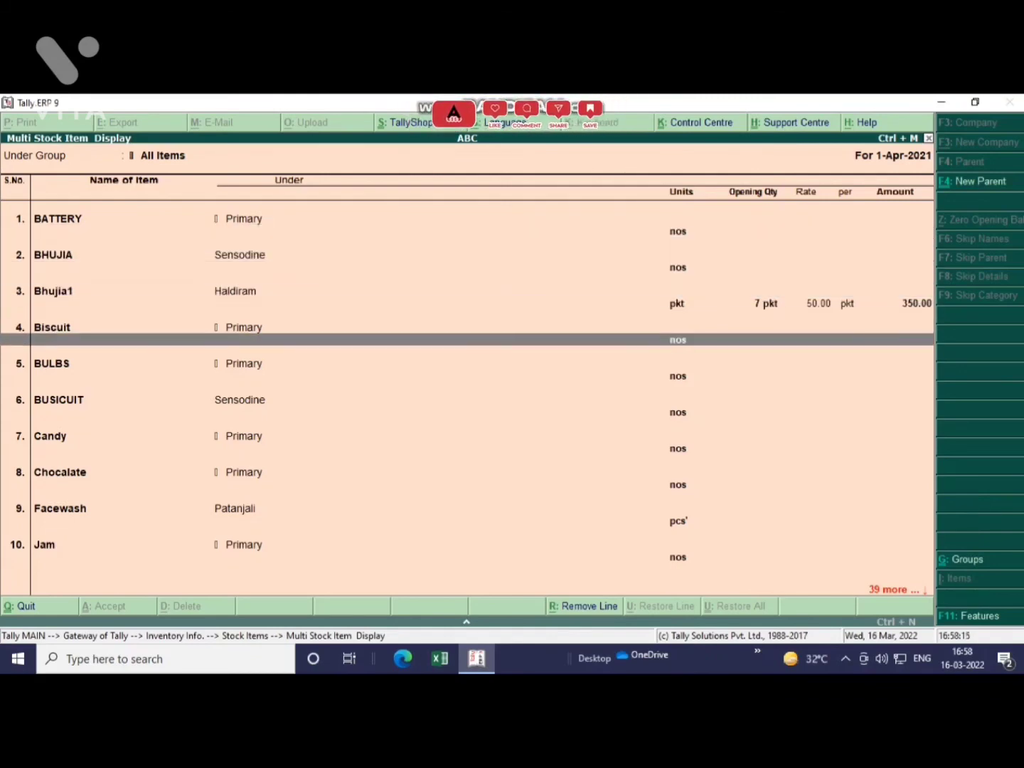
key(Down)
key(Down)
key(Down)
key(Down)
key(Down)
key(Down)
key(Down)
key(Down)
key(Down)
key(Down)
key(Down)
key(Down)
key(Down)
key(Down)
key(Down)
key(Down)
key(Down)
key(Down)
key(Down)
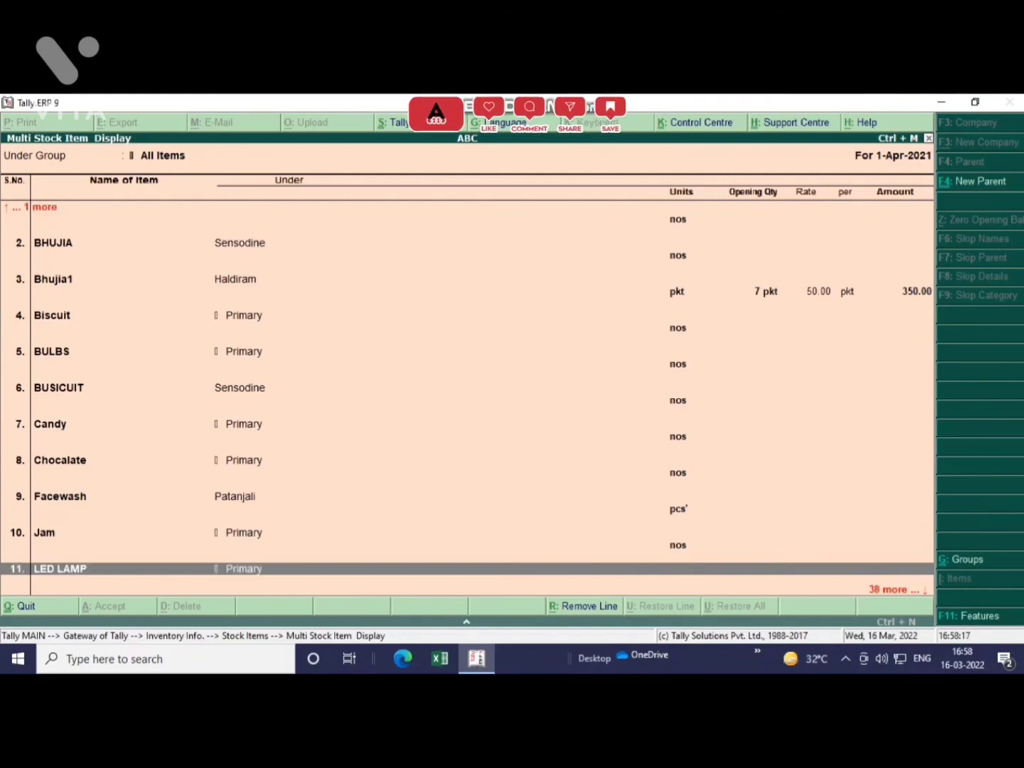
key(Down)
key(Down)
key(Down)
key(Down)
key(Down)
key(Down)
key(Down)
key(Down)
key(Down)
key(Down)
key(Down)
key(Down)
key(Down)
key(Down)
key(Down)
key(Down)
key(Down)
key(Down)
key(Down)
key(Down)
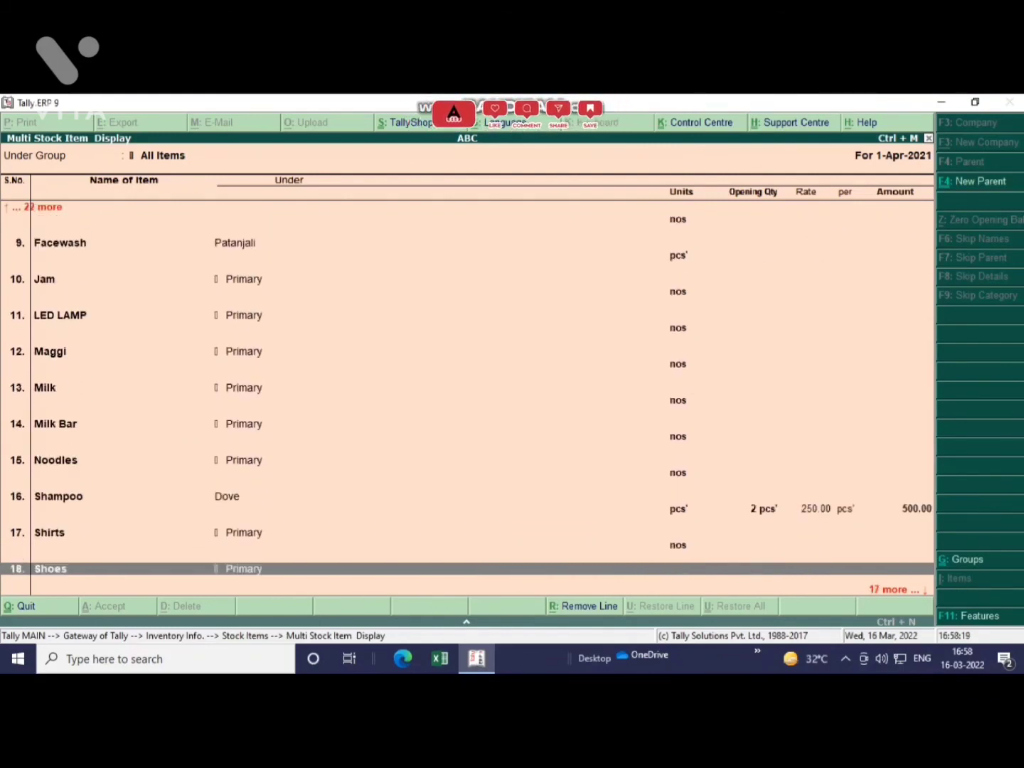
key(Down)
key(Down)
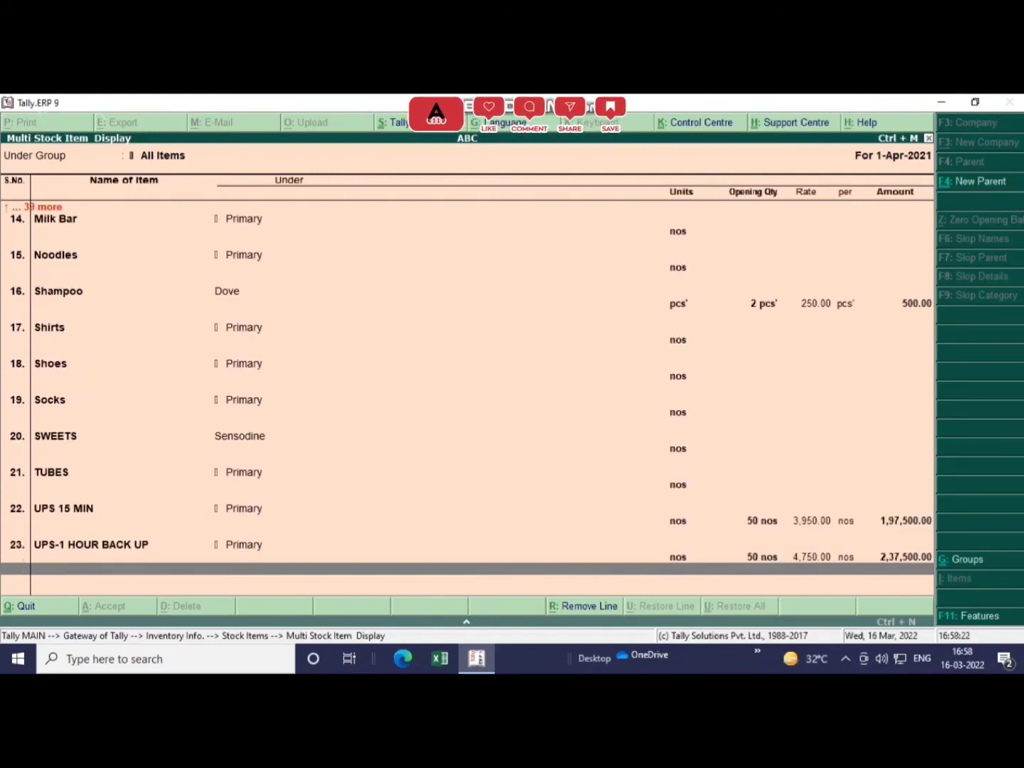
key(Up)
key(Up)
key(Up)
key(Up)
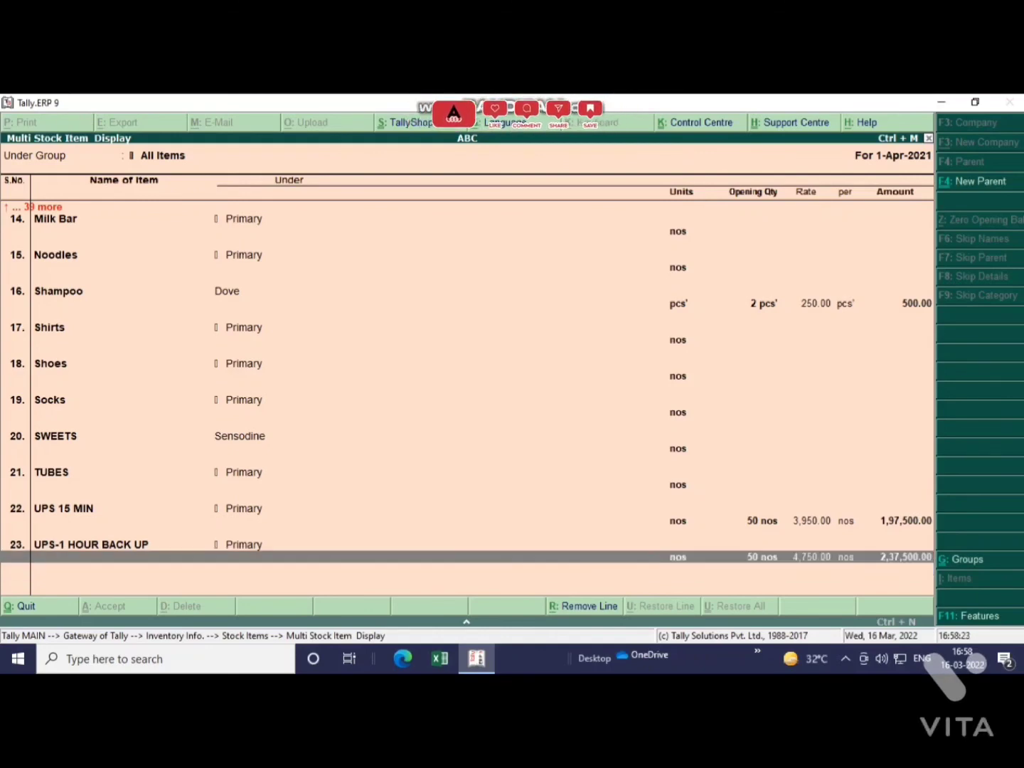
key(Up)
key(Up)
key(Up)
key(Up)
key(Up)
key(Up)
key(Up)
key(Up)
key(Up)
key(Up)
key(Up)
key(Up)
key(Up)
key(Up)
key(Up)
key(Up)
key(Up)
key(Up)
key(Up)
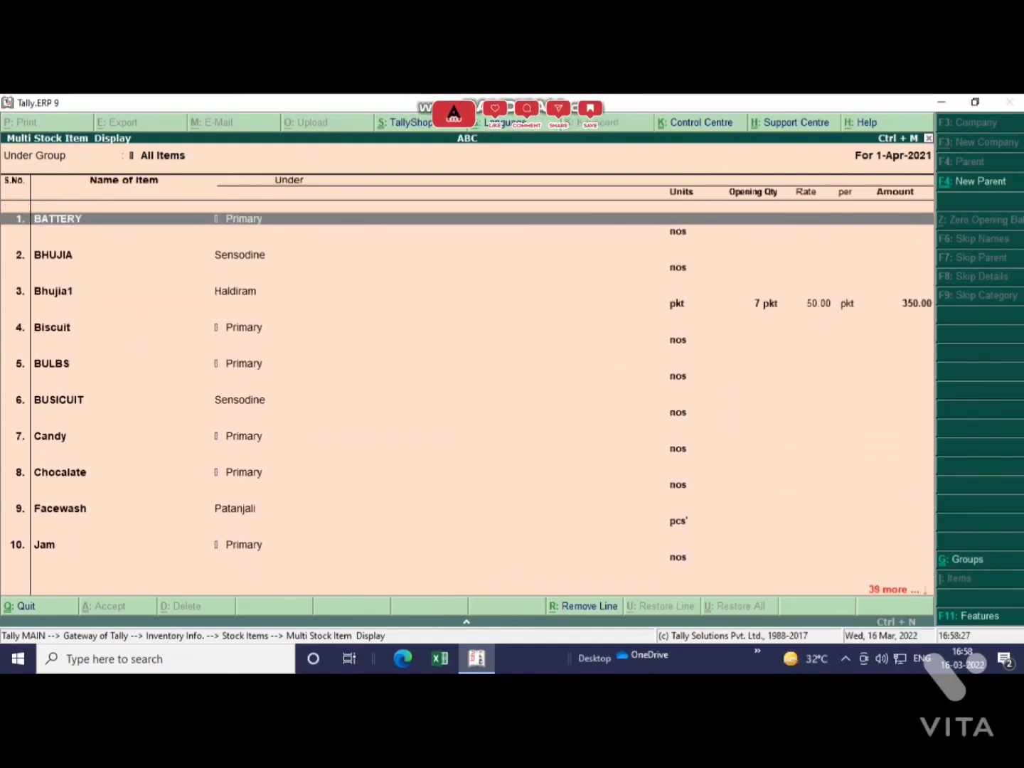
Step: Close the stock item list and return to the Gateway of Tally main menu
key(Escape)
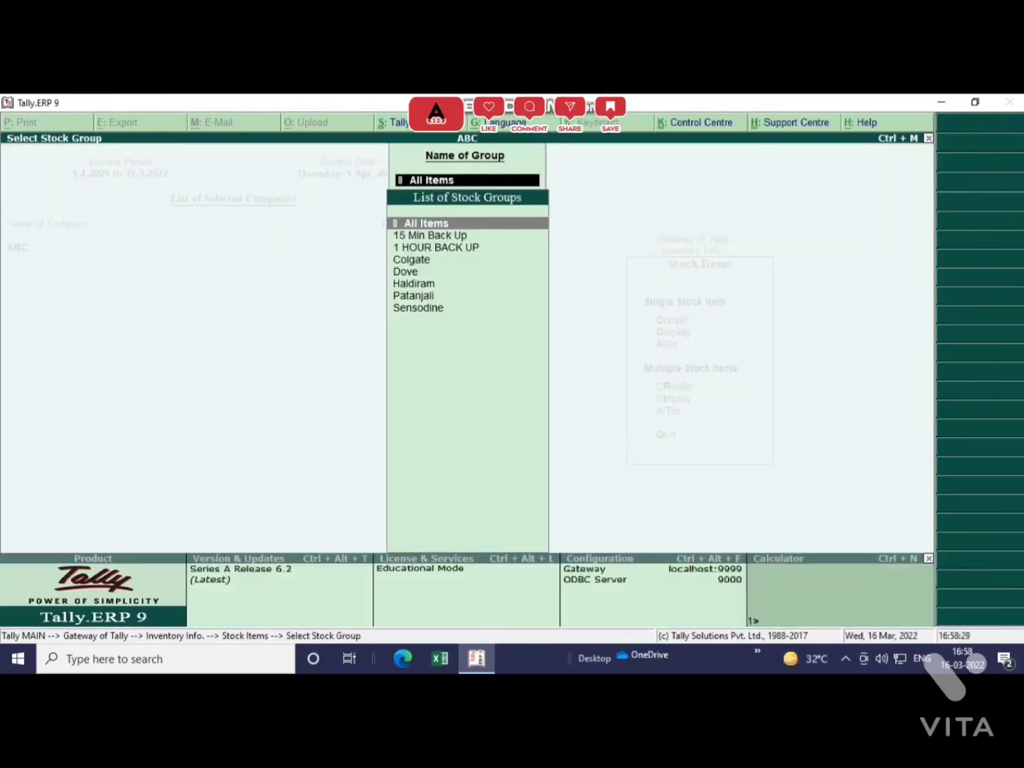
key(Escape)
key(Escape)
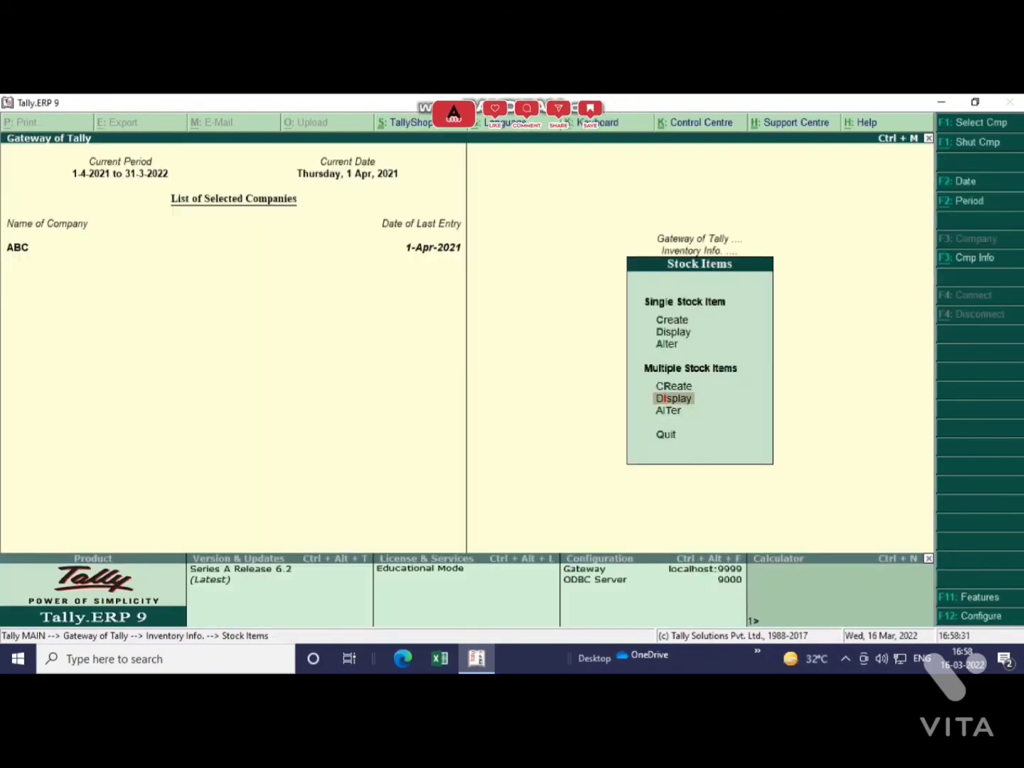
key(Escape)
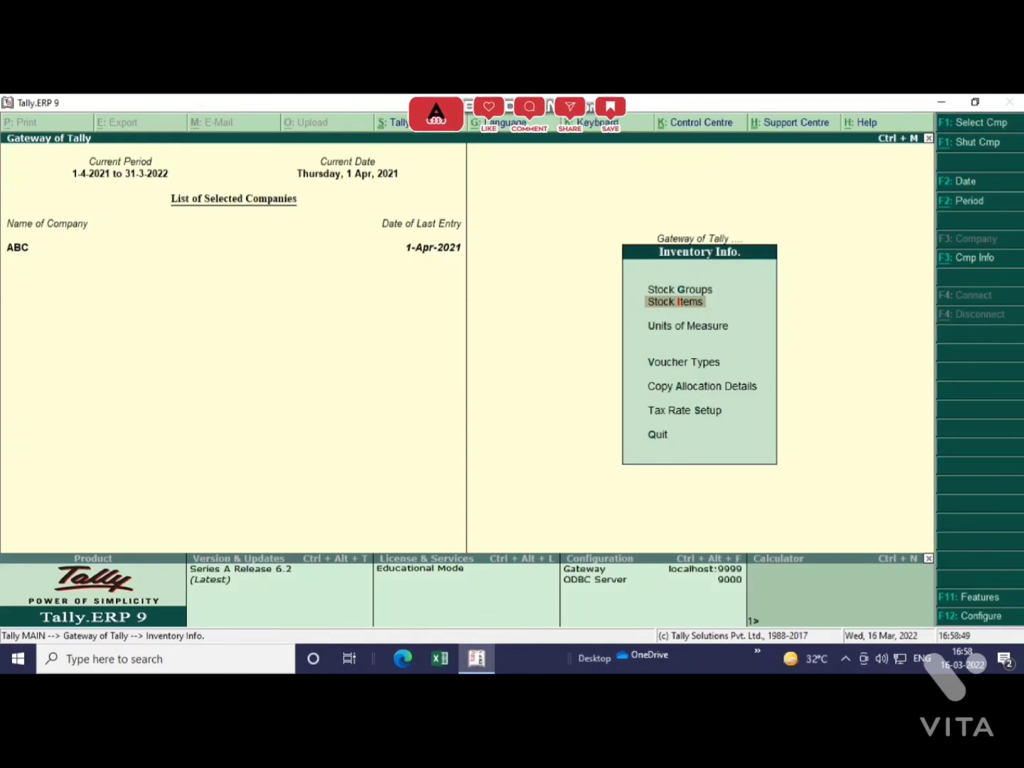
key(Escape)
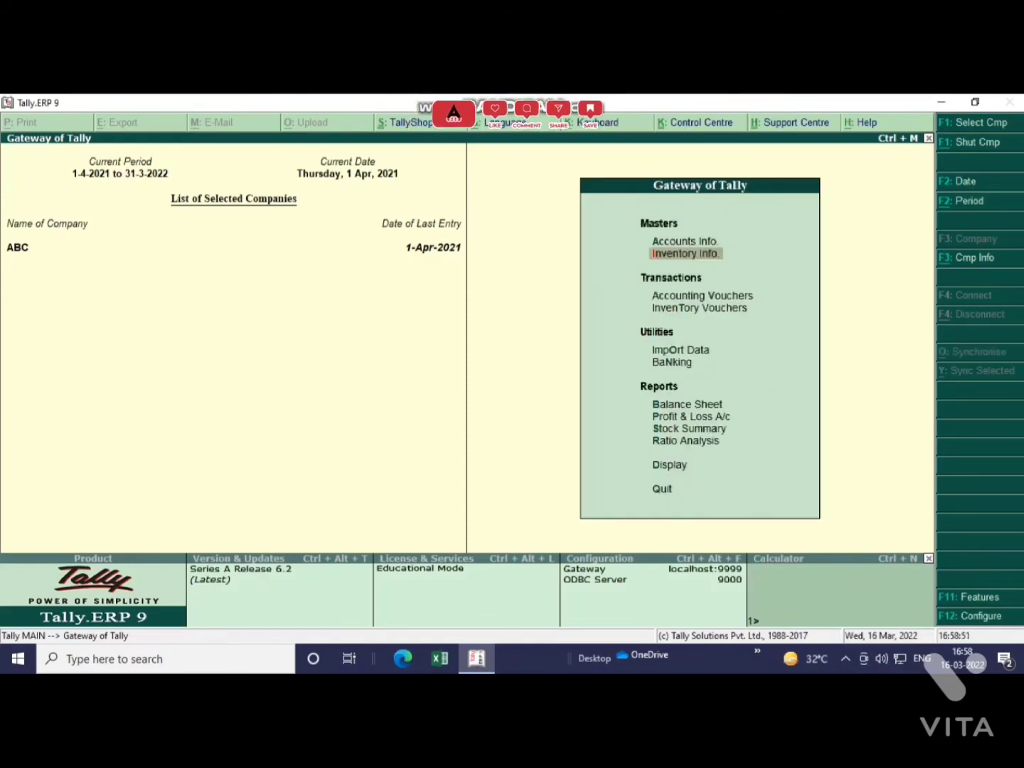